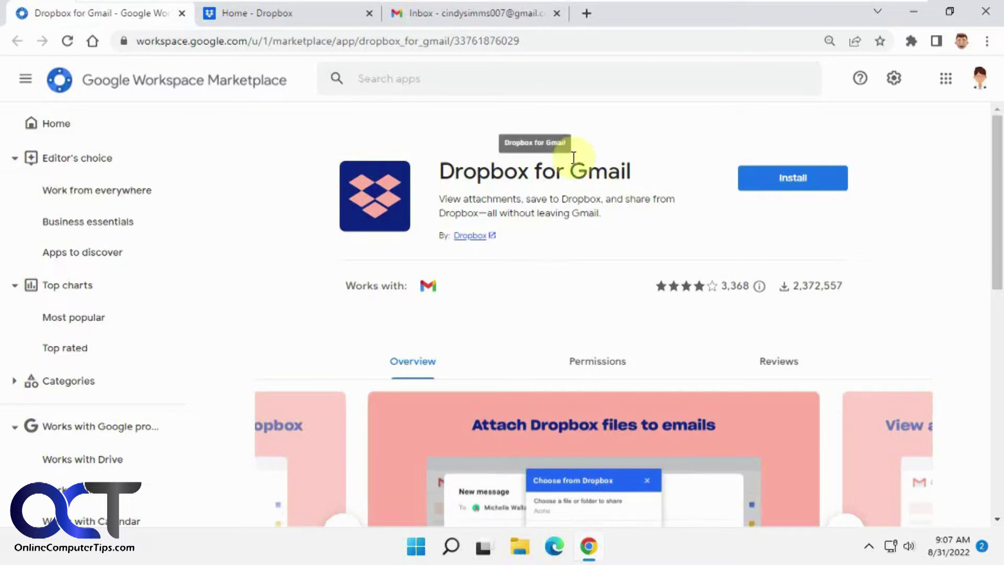
# Step: Start installing the Dropbox for Gmail add-on from its Marketplace listing
pyautogui.click(798, 183)
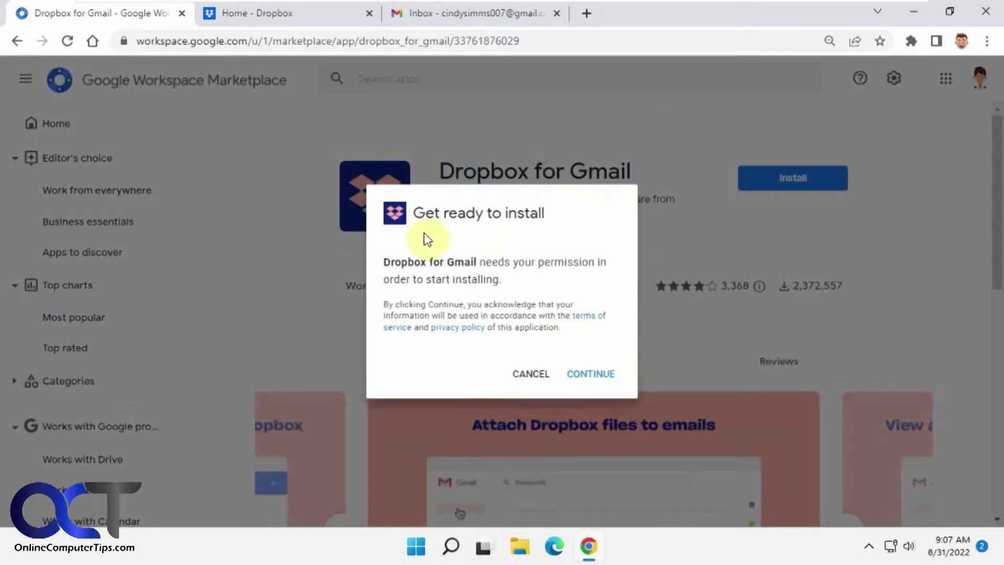
# Step: Install Dropbox for Gmail, signing in with another Google account and allowing its access
pyautogui.click(594, 380)
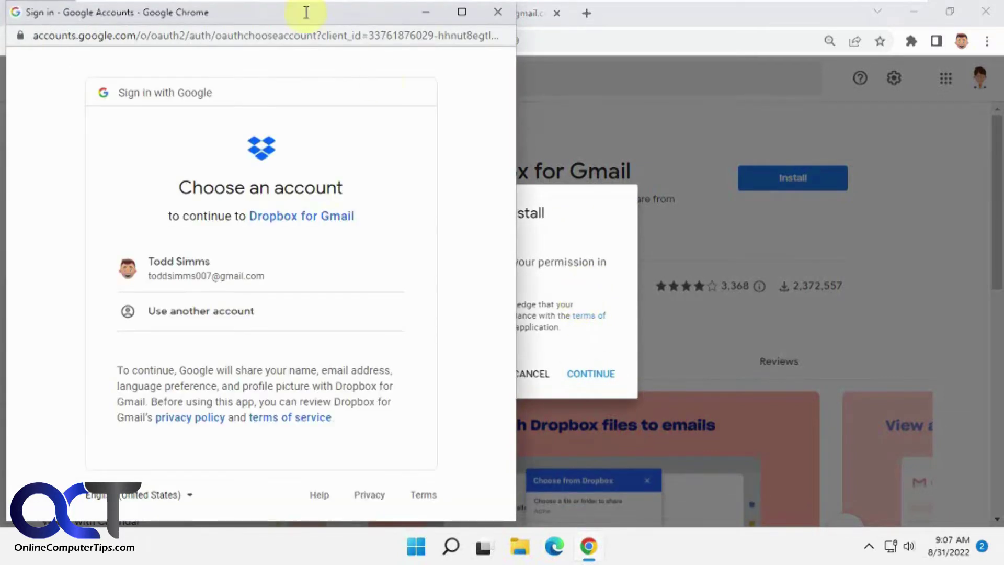
pyautogui.moveTo(313, 11); pyautogui.dragTo(487, 14)
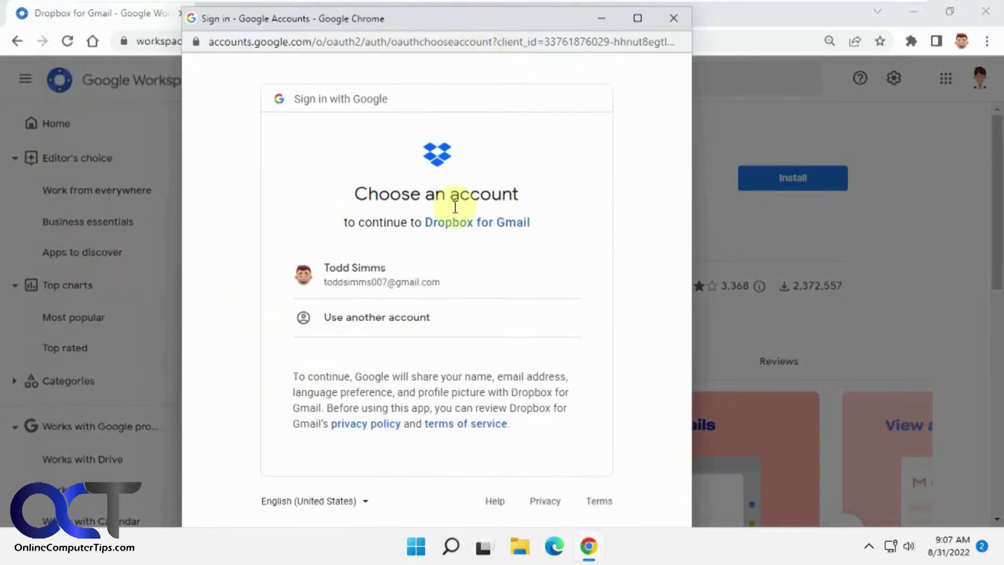
pyautogui.click(413, 322)
pyautogui.click(538, 365)
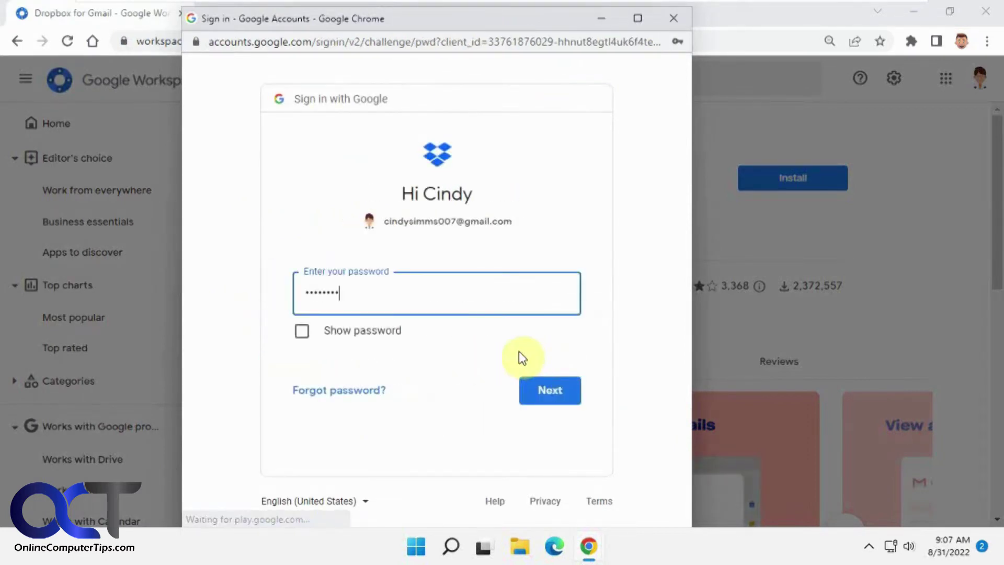
pyautogui.click(549, 389)
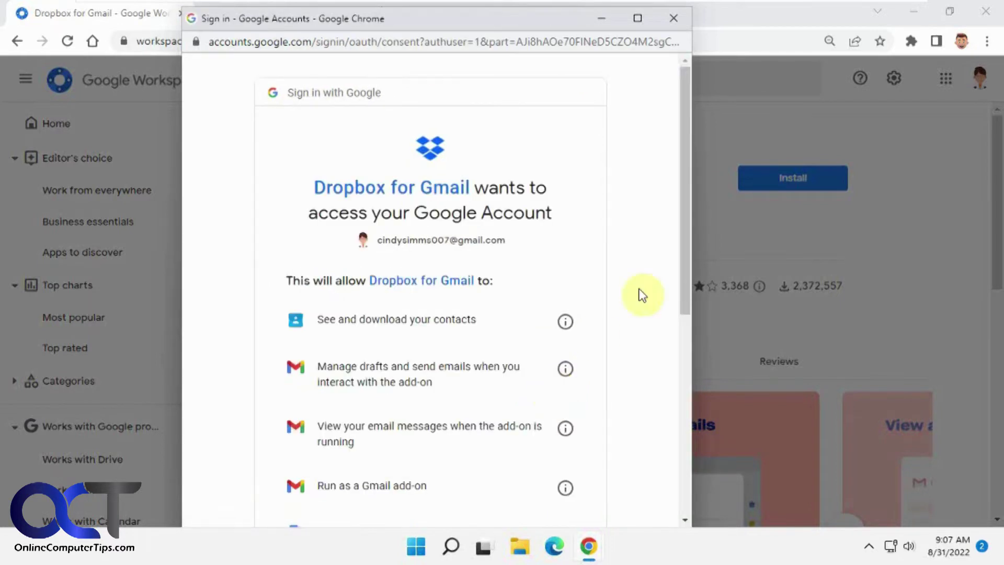
pyautogui.moveTo(683, 212); pyautogui.dragTo(663, 439)
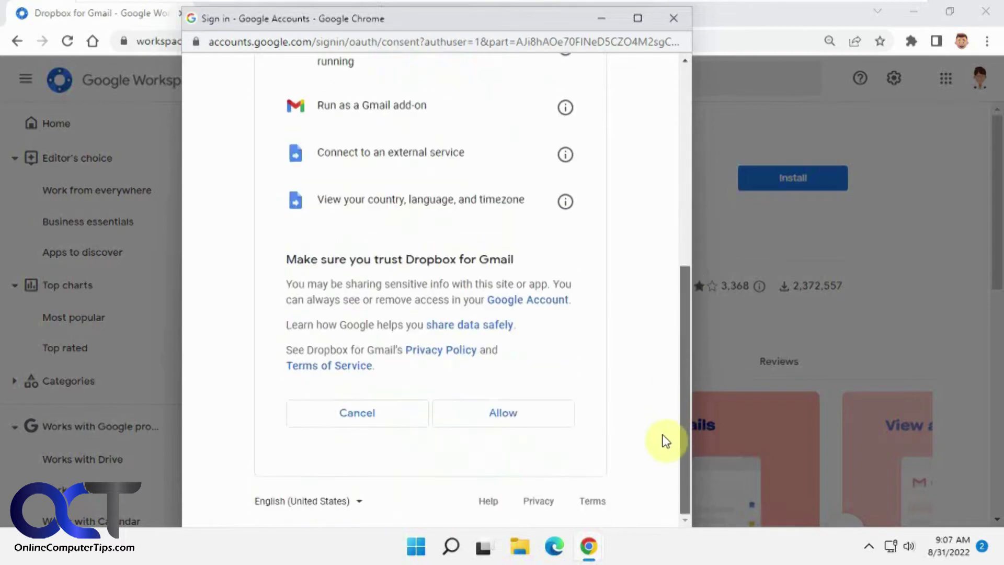
pyautogui.click(511, 421)
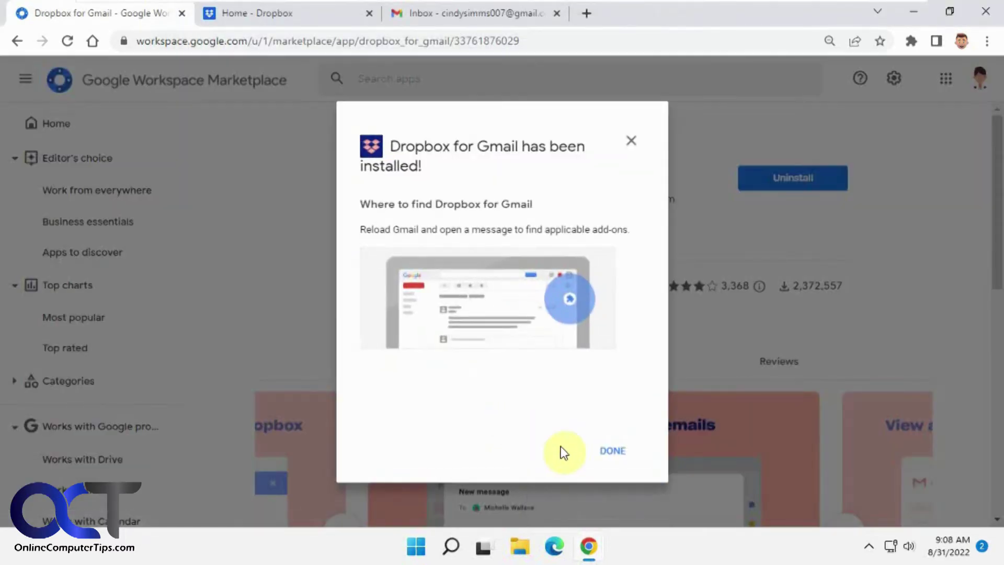
pyautogui.click(612, 451)
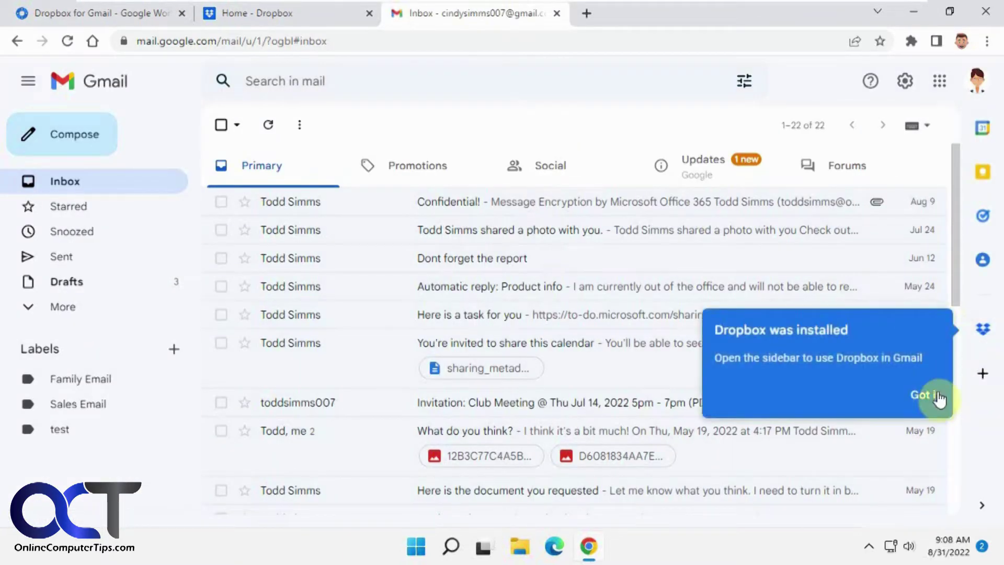
# Step: Dismiss the Dropbox notice, start a new message and show its More options menu
pyautogui.click(929, 399)
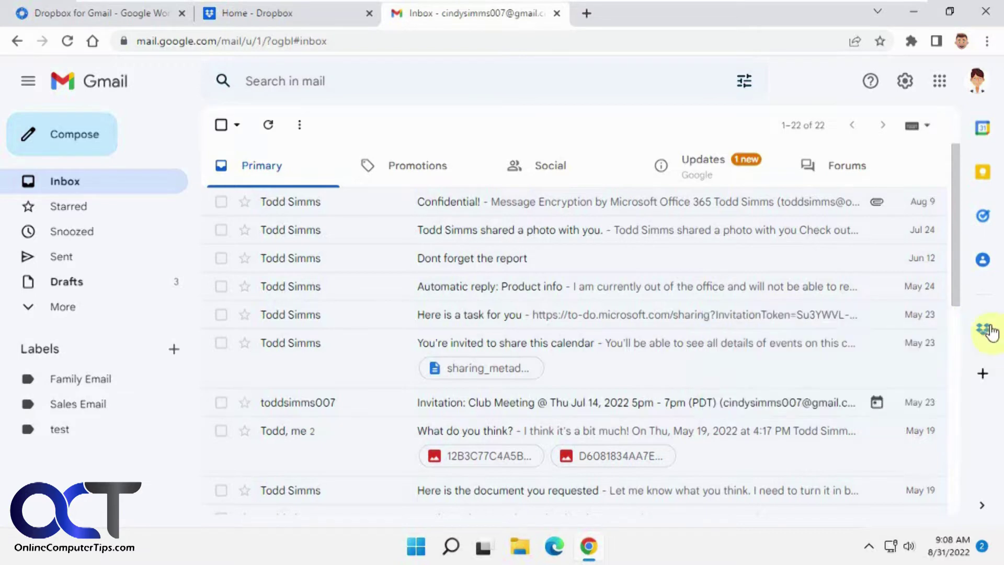
pyautogui.click(981, 506)
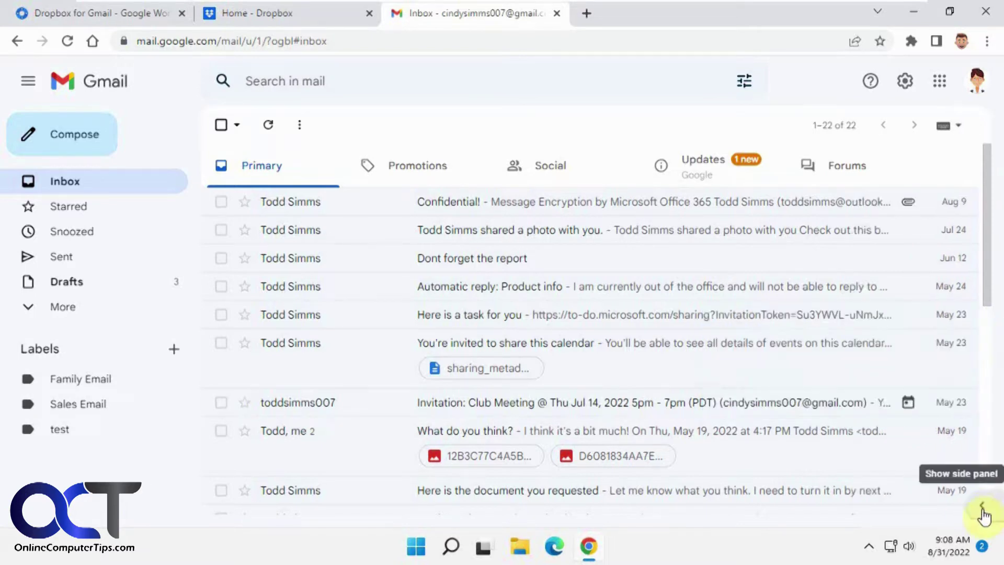
pyautogui.click(983, 510)
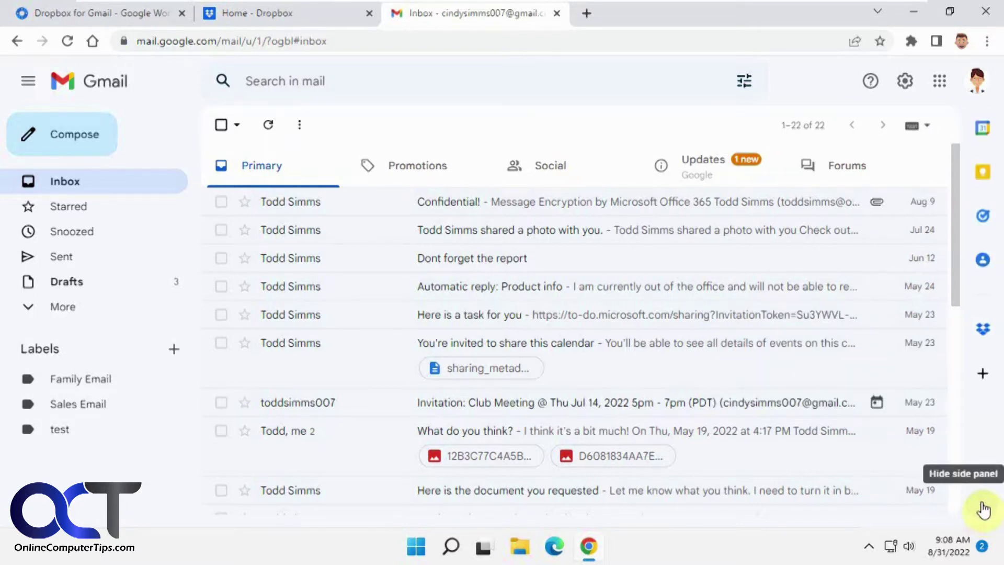
pyautogui.click(63, 139)
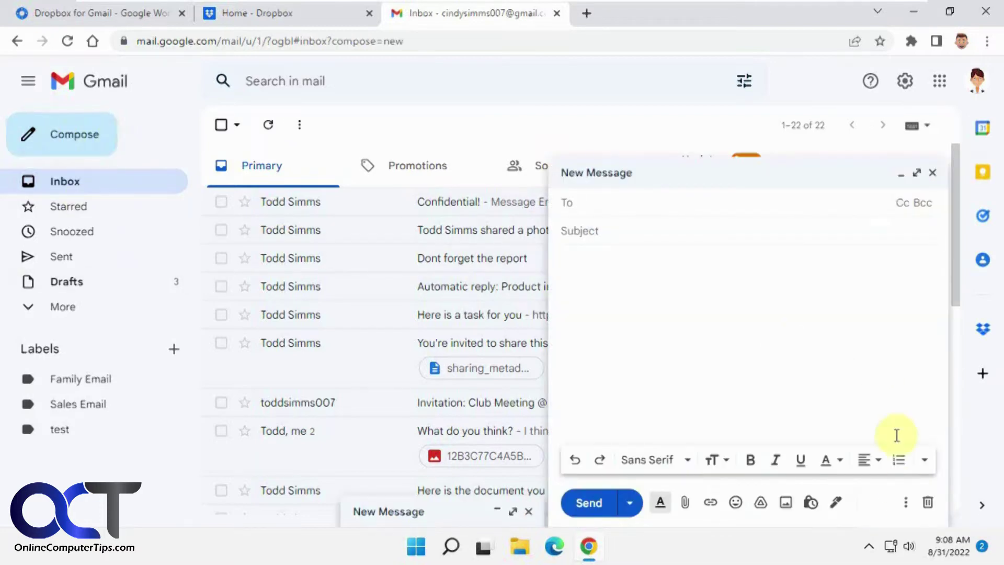
pyautogui.click(906, 503)
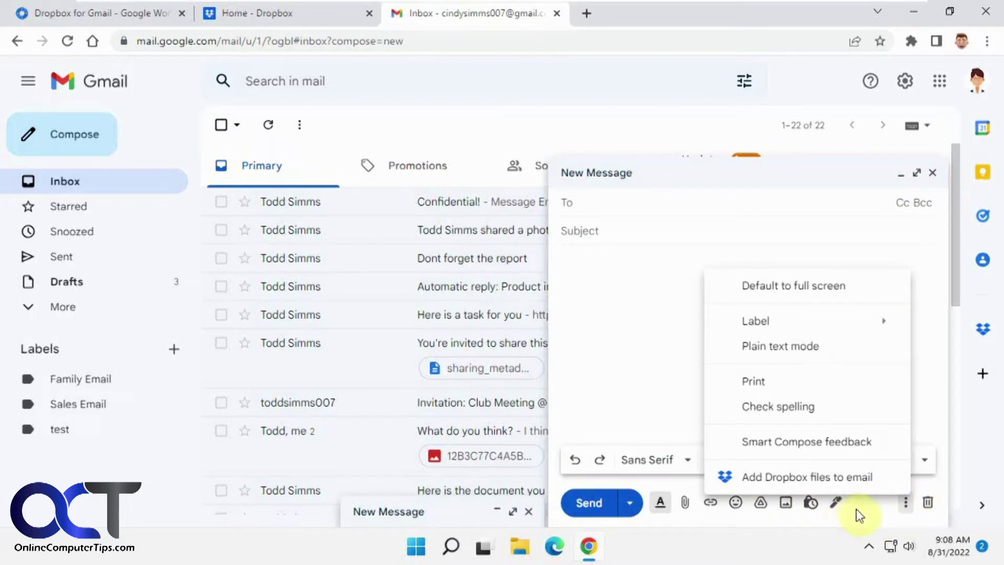
# Step: Sign in to Dropbox from the add-on and authorize access to the Dropbox files
pyautogui.click(820, 481)
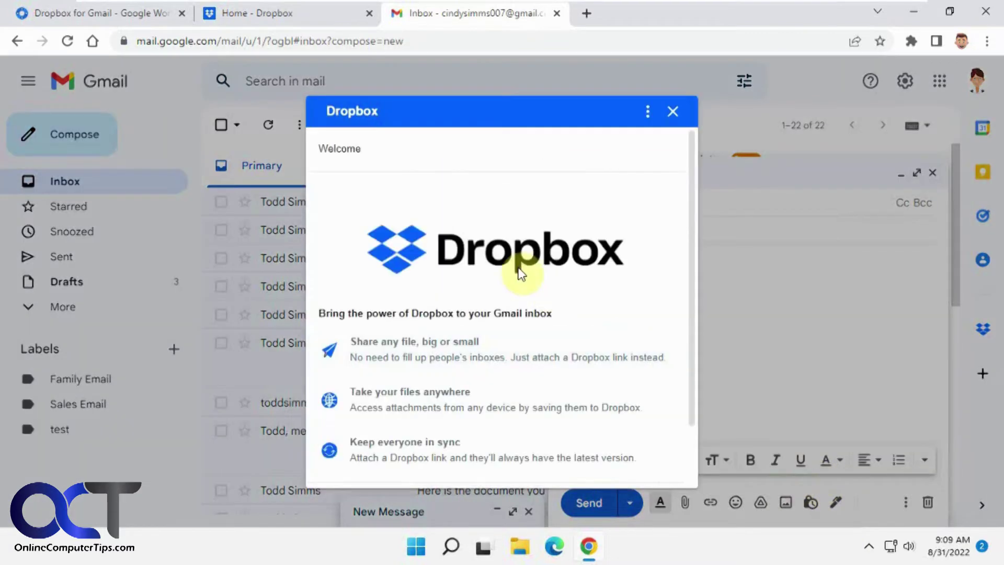
pyautogui.scroll(-2, 567, 340)
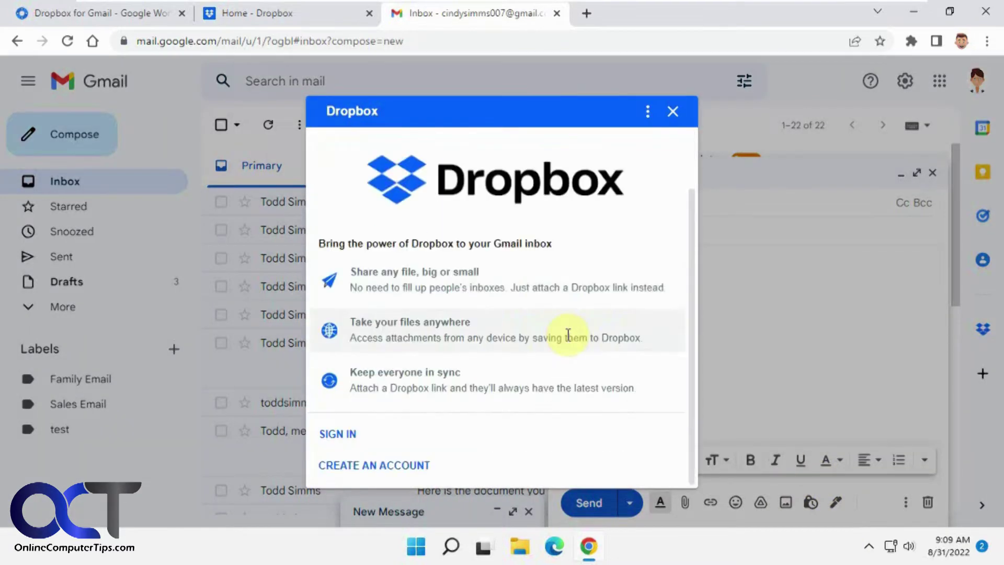
pyautogui.click(349, 435)
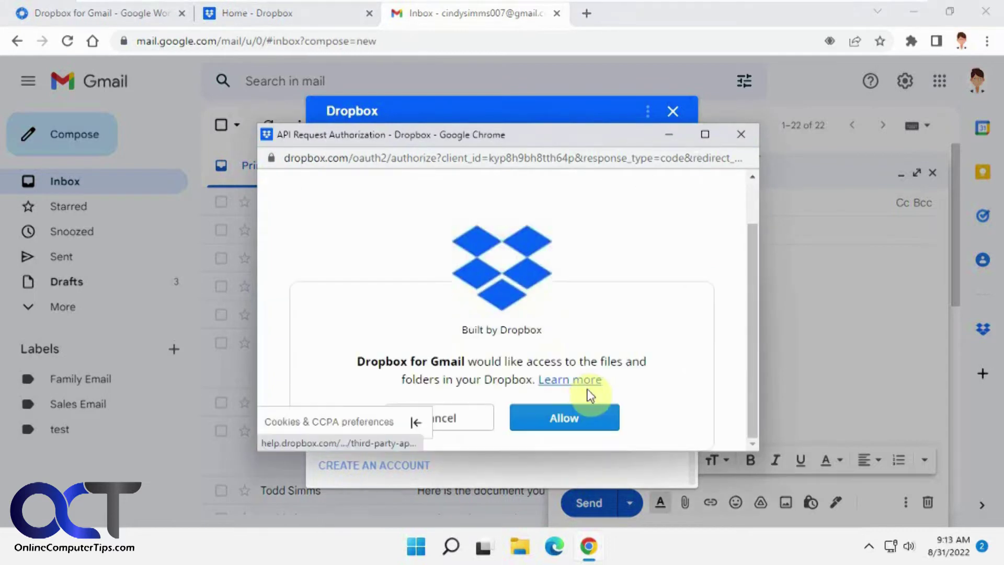
pyautogui.click(418, 424)
pyautogui.click(556, 429)
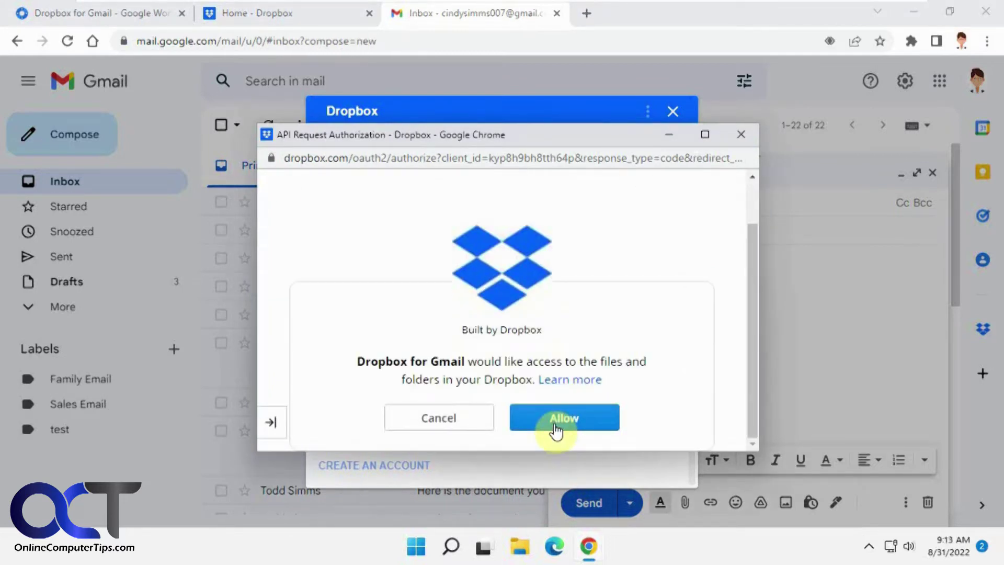
pyautogui.click(556, 429)
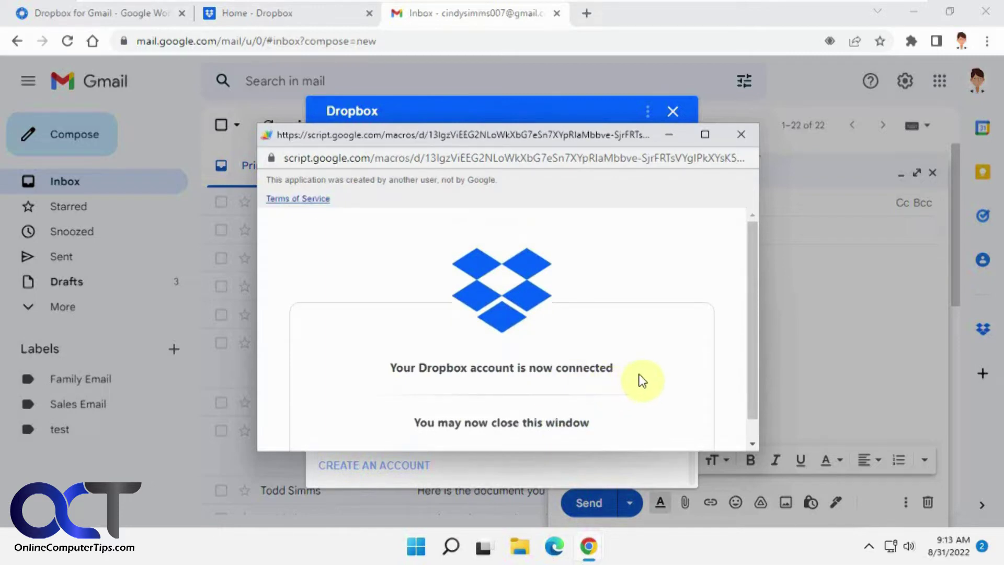
pyautogui.scroll(-1, 643, 381)
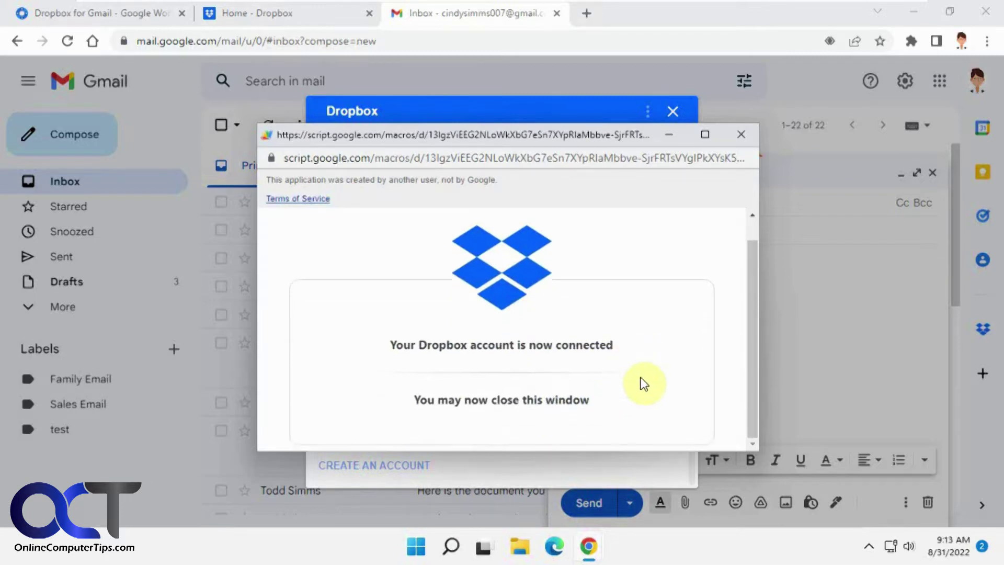
pyautogui.click(744, 136)
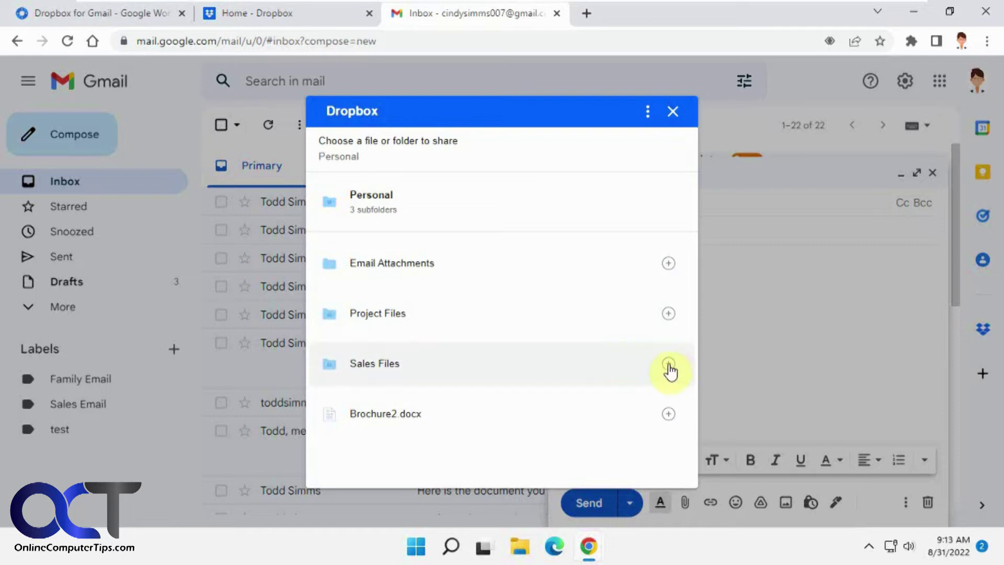
# Step: Add Dropbox links to Contacts.docx inside Sales Files and to the Sales Files folder
pyautogui.click(389, 370)
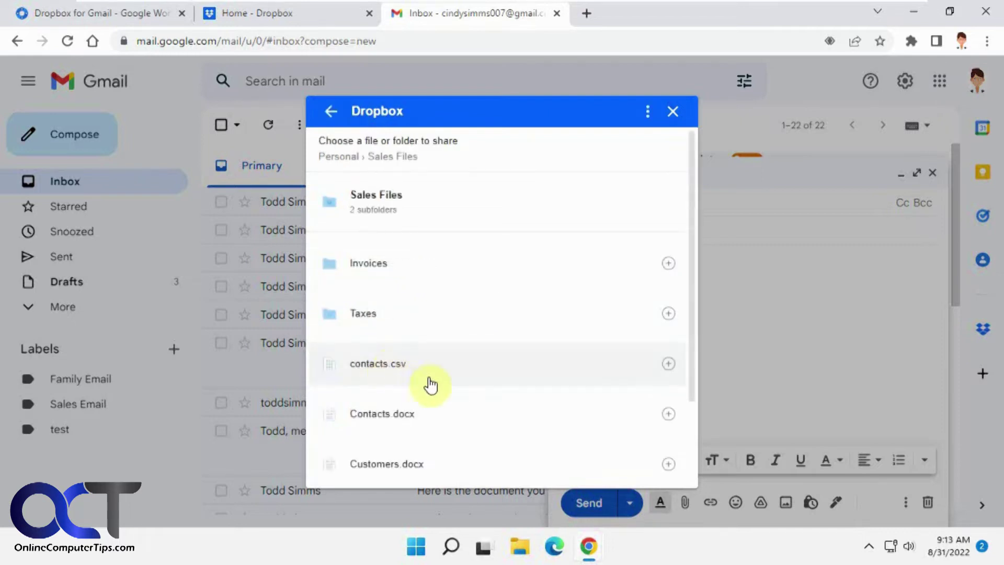
pyautogui.click(668, 416)
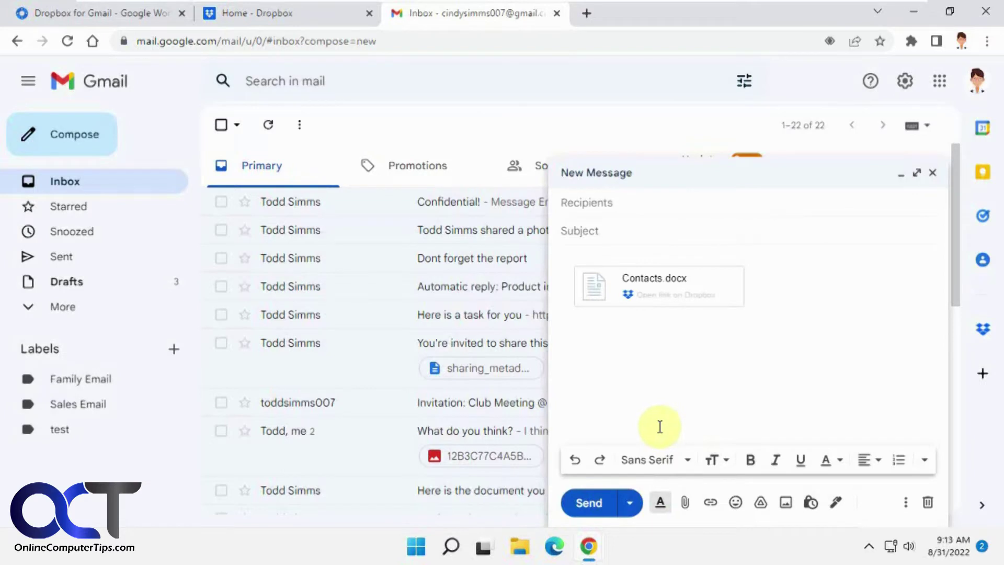
pyautogui.click(905, 502)
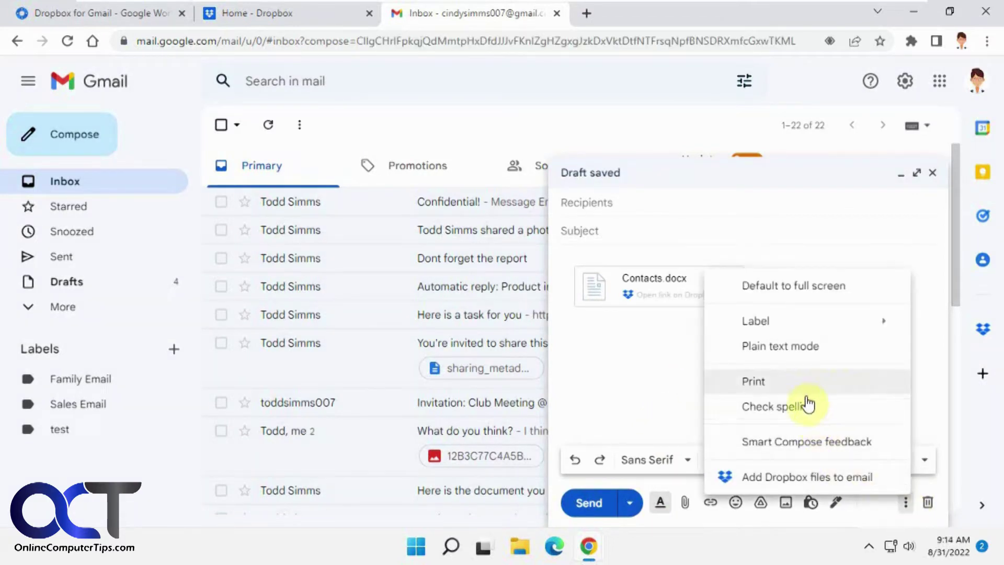
pyautogui.click(808, 480)
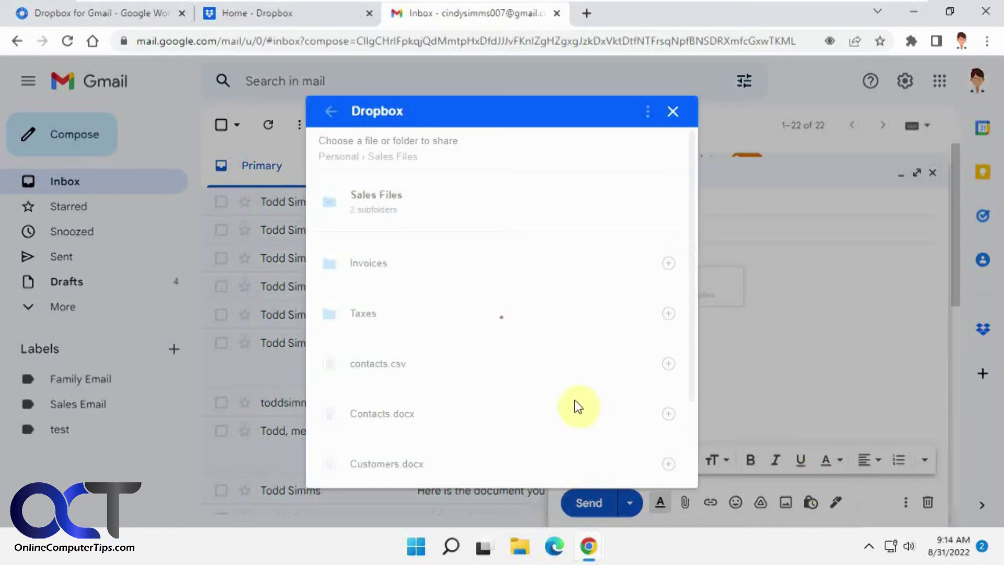
pyautogui.click(668, 365)
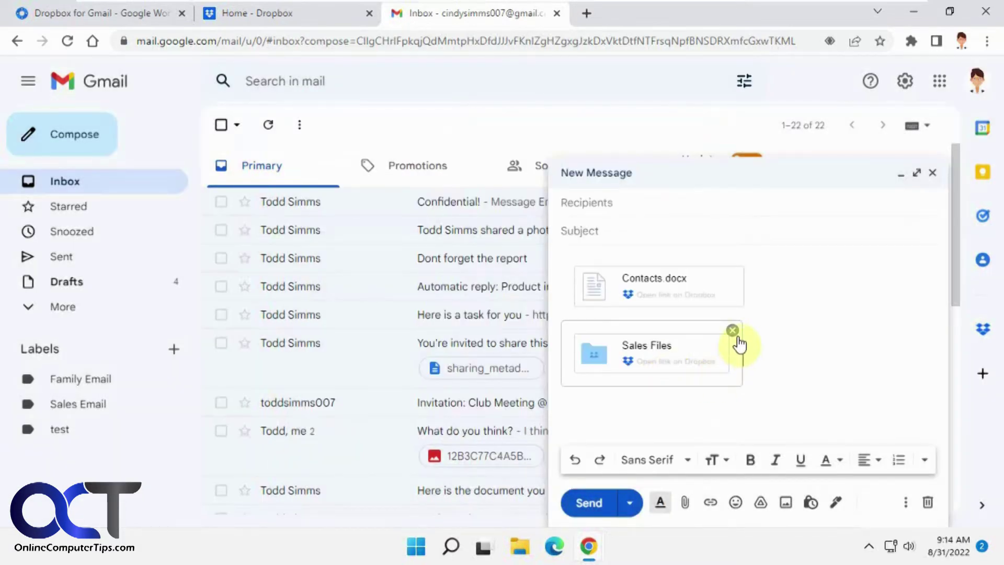
pyautogui.click(767, 337)
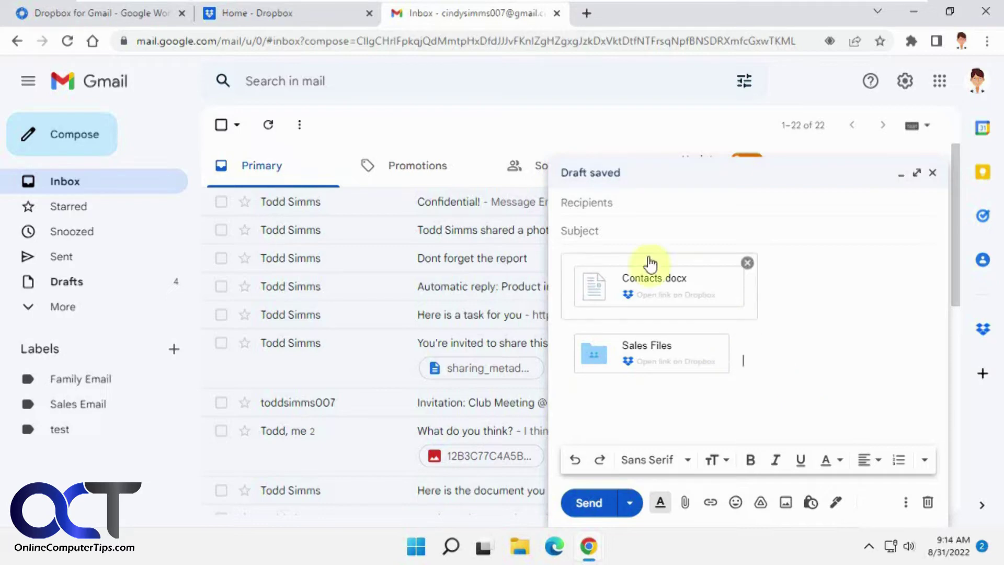
# Step: Address the message to a suggested contact with subject 'check out these files' and send it
pyautogui.click(653, 206)
pyautogui.write('to')
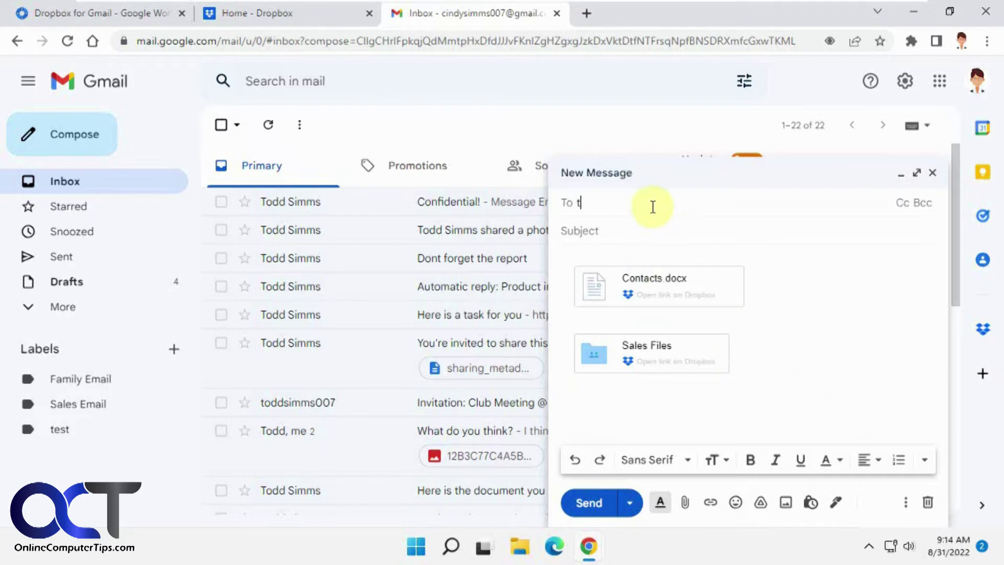
pyautogui.click(697, 236)
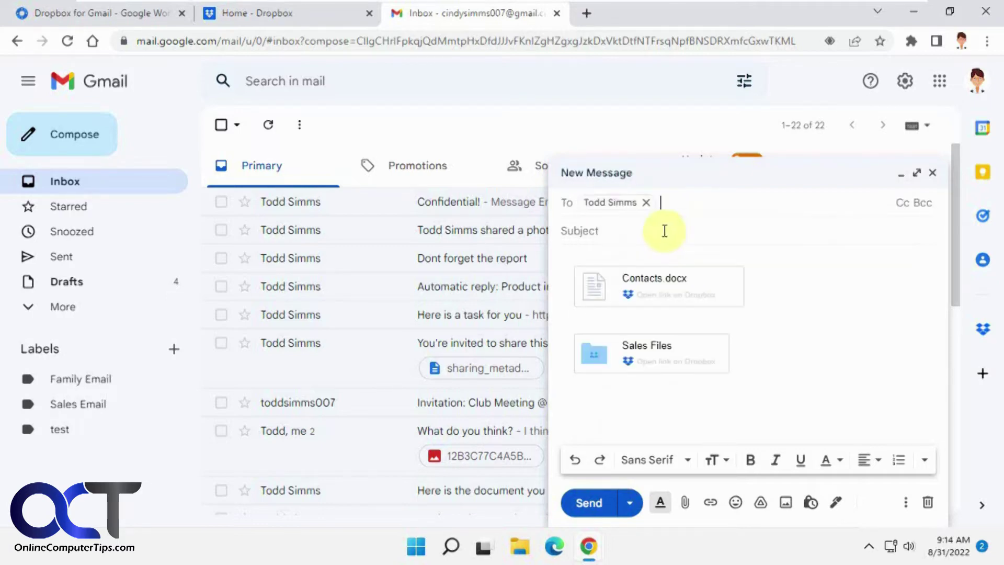
pyautogui.click(662, 231)
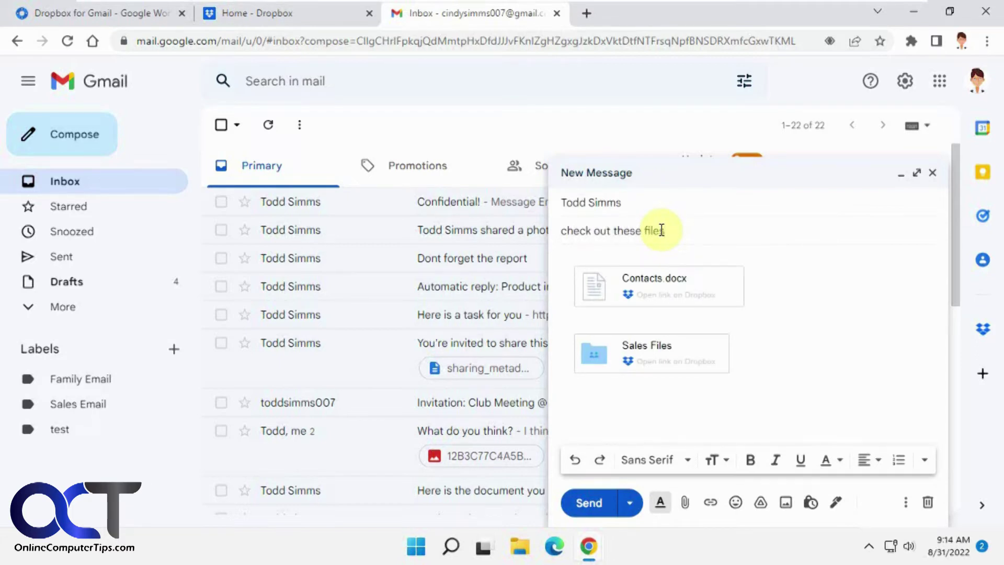
pyautogui.click(588, 502)
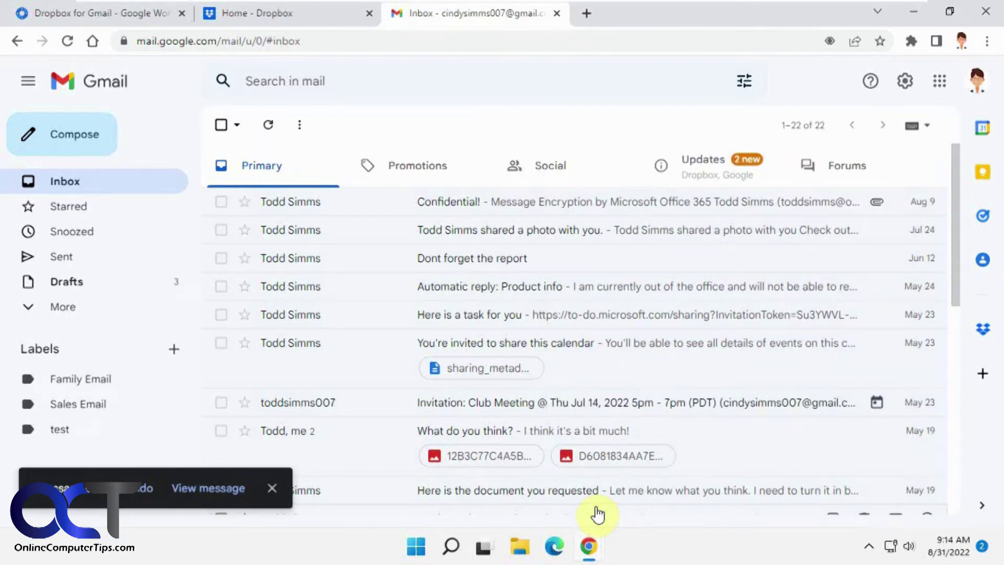
# Step: In the recipient's Edge inbox, open 'check out these files' and view the Contacts.docx preview
pyautogui.click(554, 547)
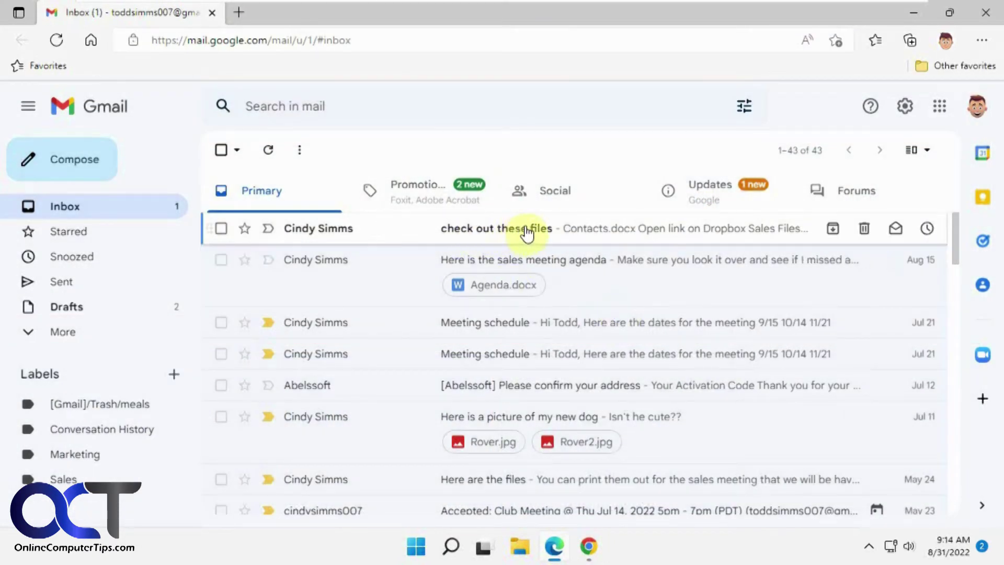
pyautogui.click(524, 232)
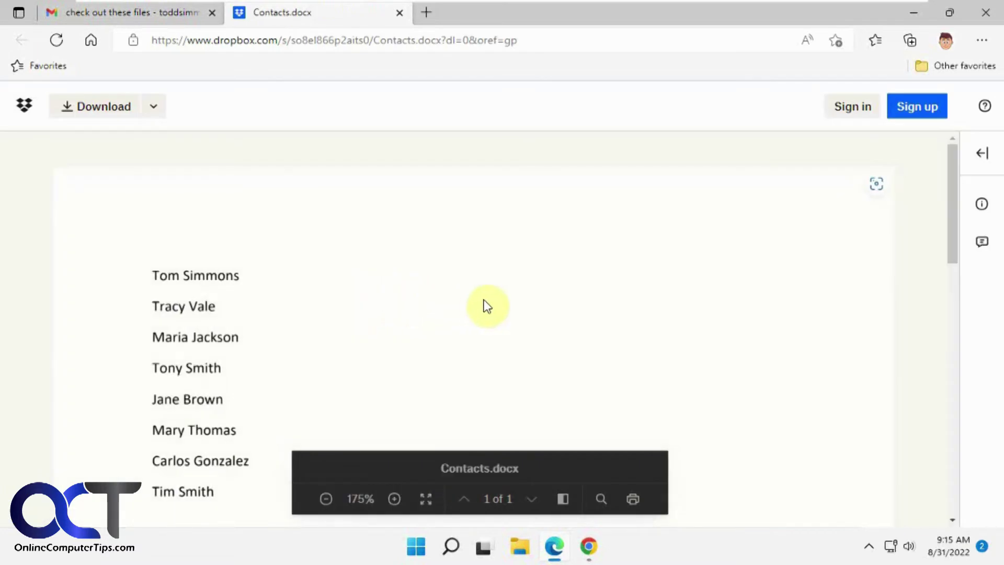
pyautogui.scroll(-1, 486, 306)
pyautogui.scroll(-3, 481, 307)
pyautogui.scroll(2, 481, 309)
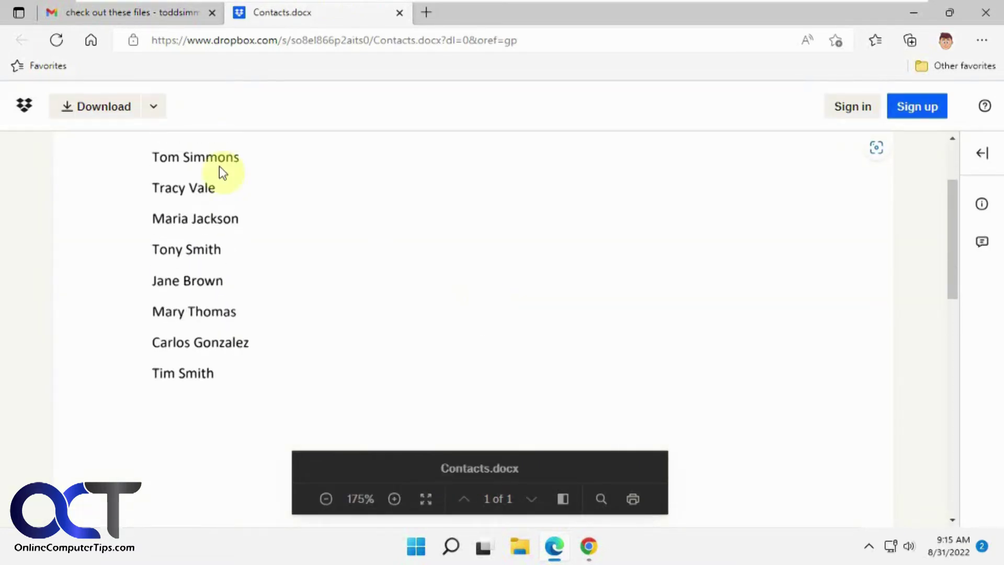
pyautogui.scroll(-1, 303, 236)
pyautogui.scroll(3, 329, 249)
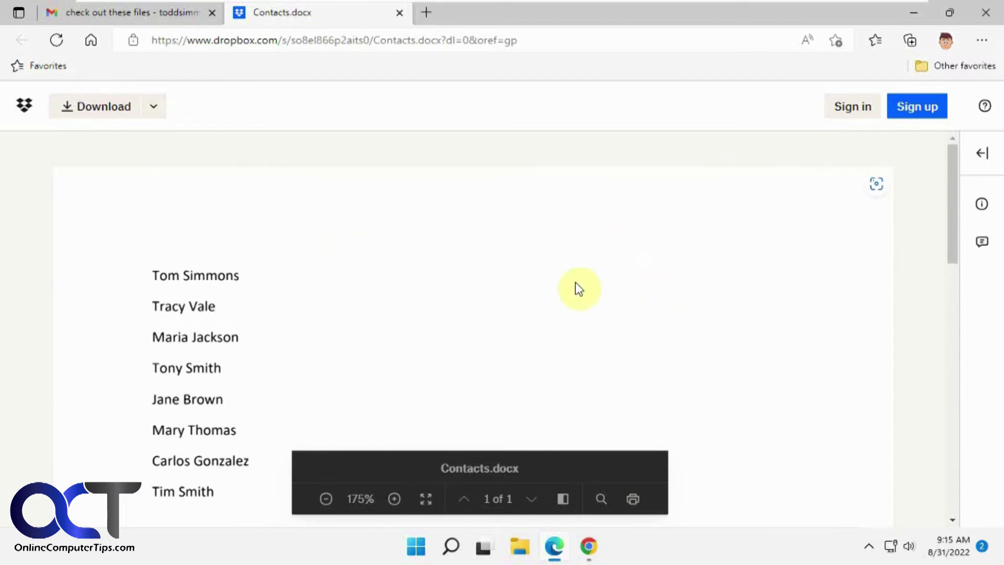
# Step: Open the shared Sales Files folder link and compare it with the Contacts.docx preview
pyautogui.click(174, 13)
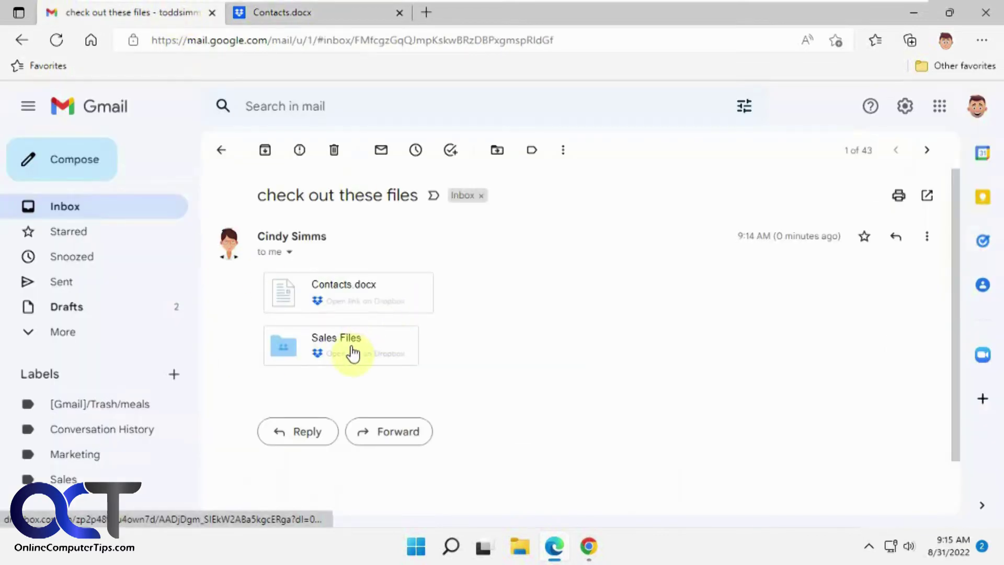
pyautogui.click(352, 351)
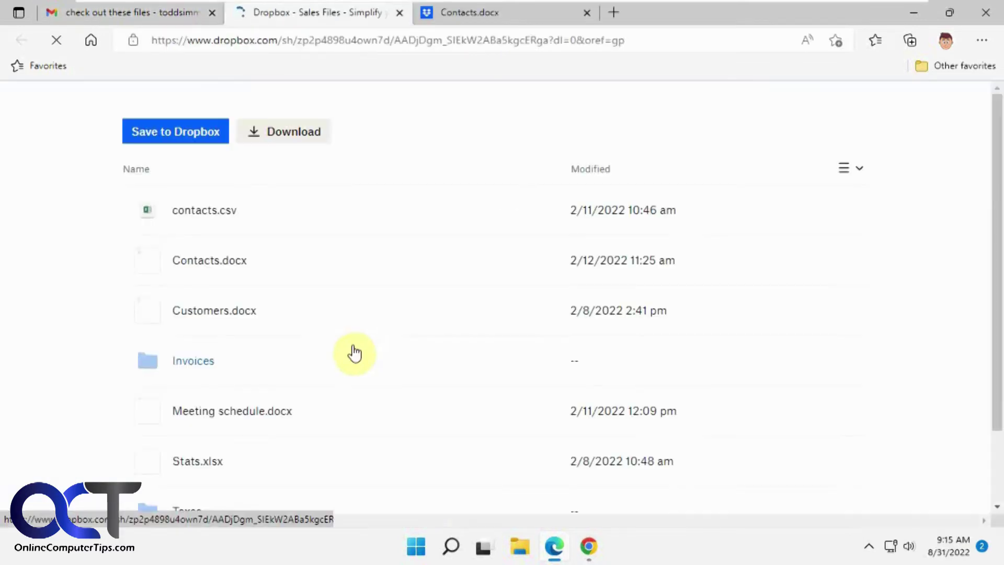
pyautogui.scroll(-2, 446, 300)
pyautogui.scroll(2, 446, 302)
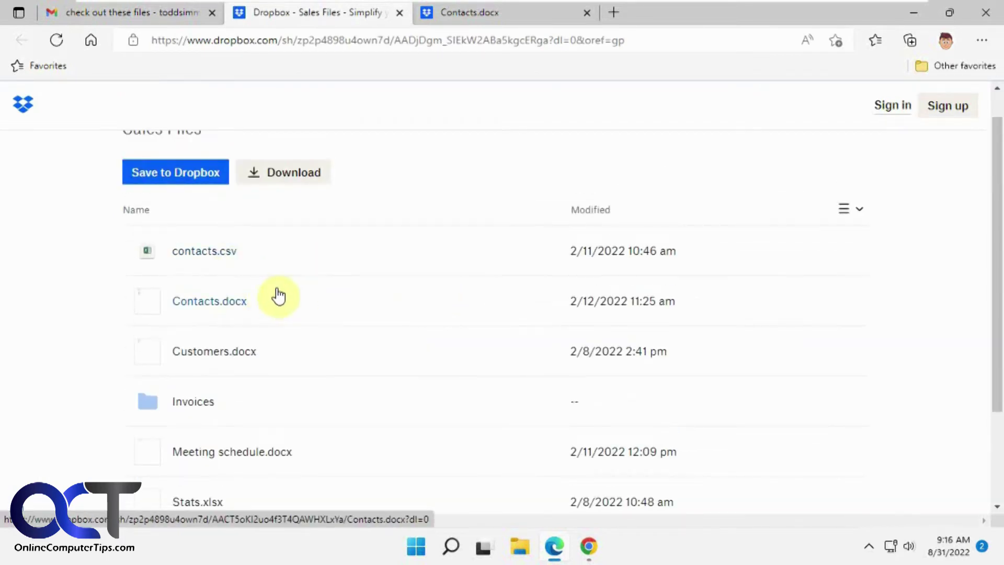
pyautogui.click(505, 17)
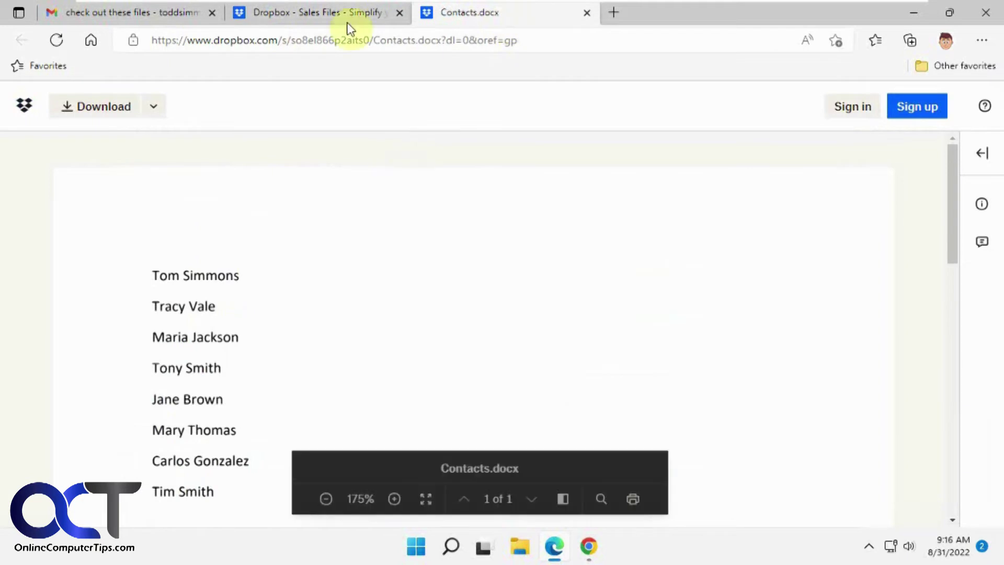
pyautogui.click(319, 14)
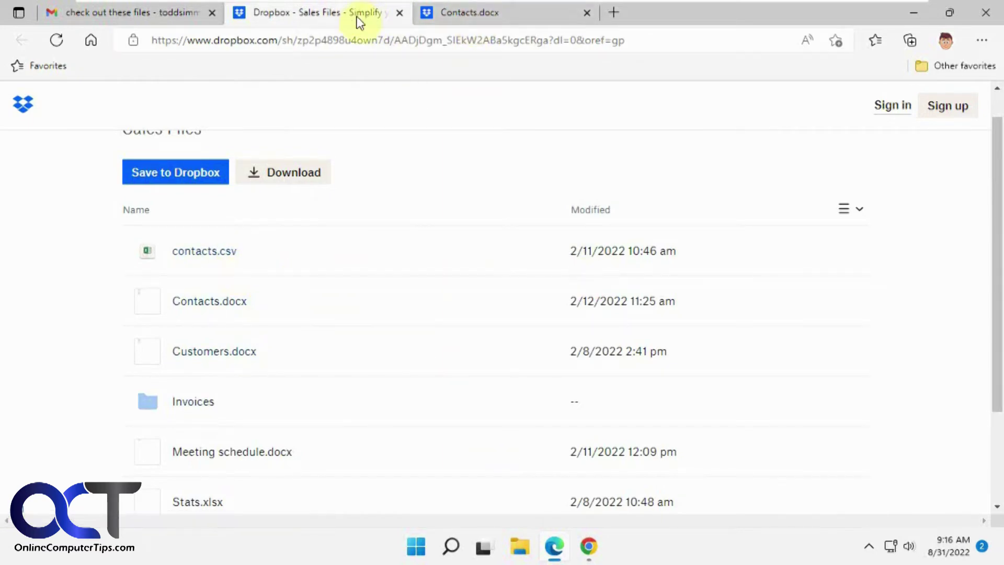
pyautogui.click(171, 14)
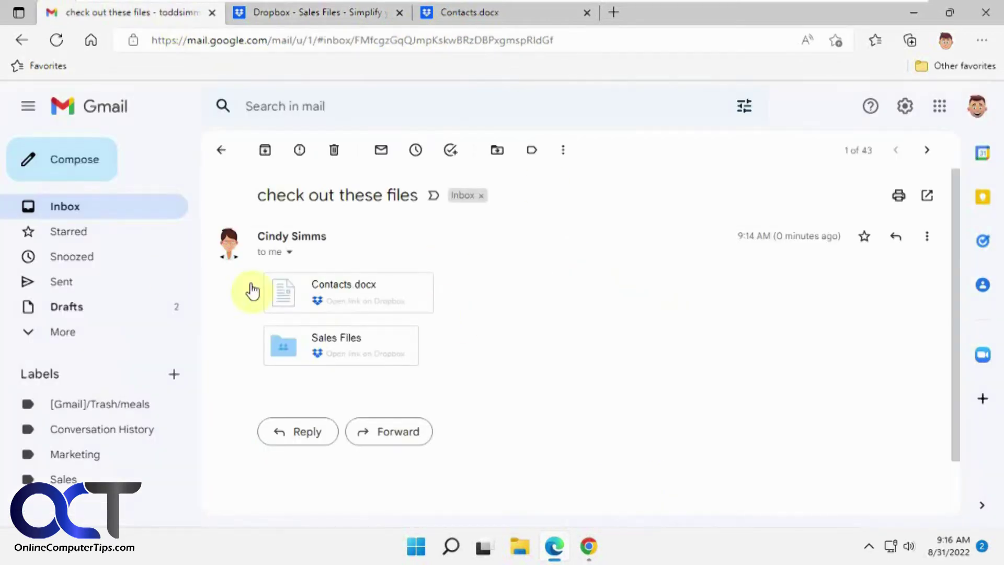
# Step: Minimize Edge and open the calendar-sharing invitation email in the sender's Gmail inbox
pyautogui.click(77, 208)
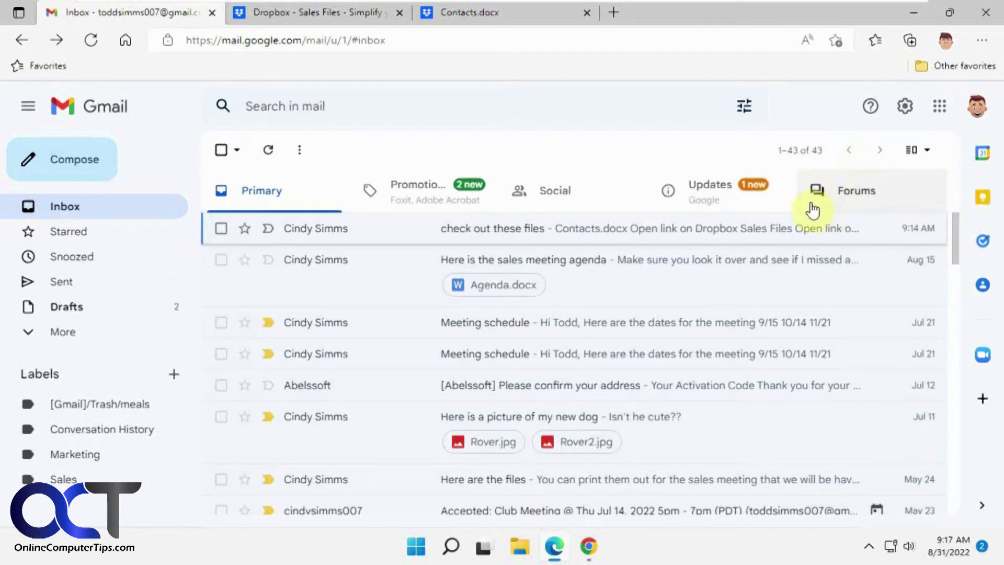
pyautogui.click(914, 11)
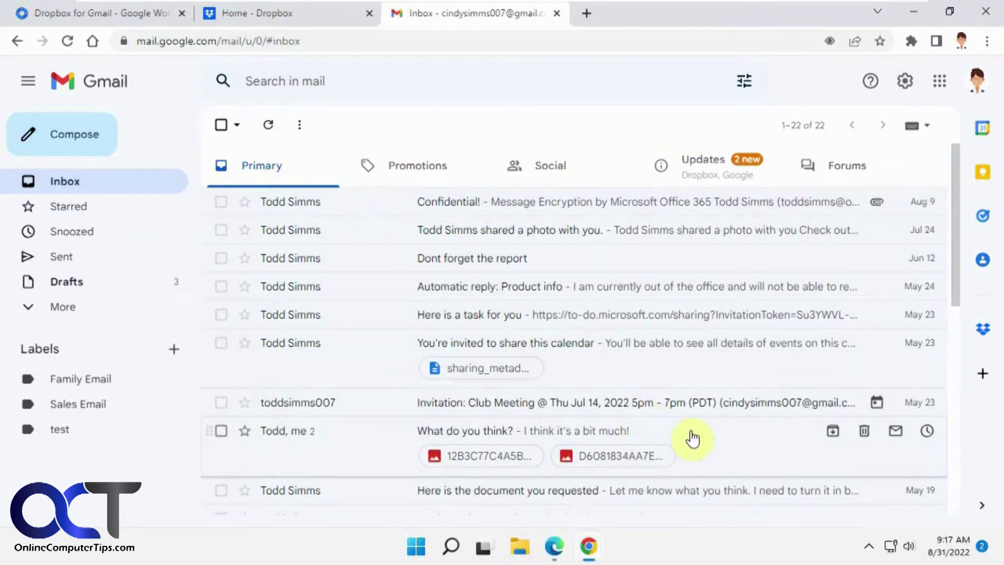
pyautogui.scroll(-1, 596, 353)
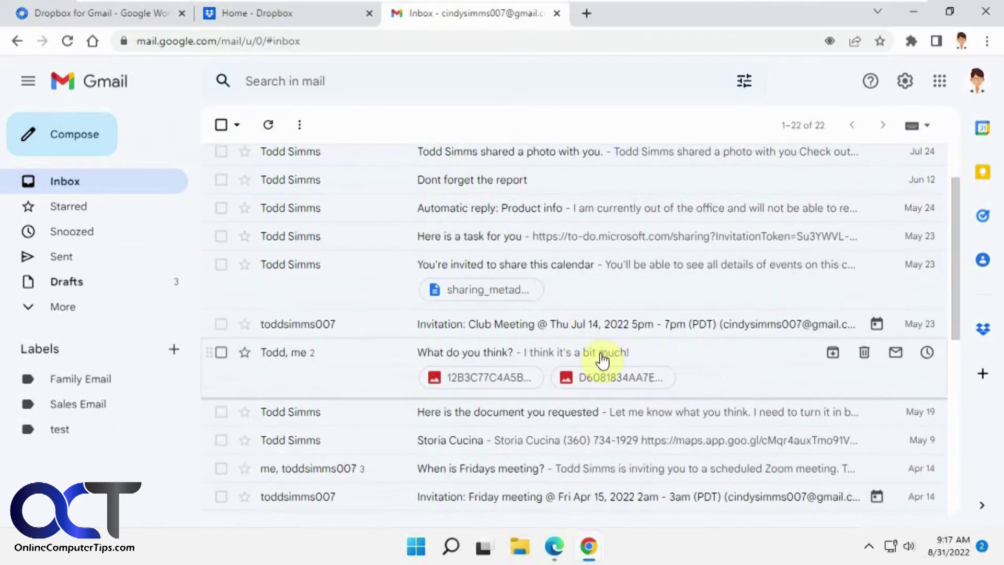
pyautogui.scroll(1, 600, 358)
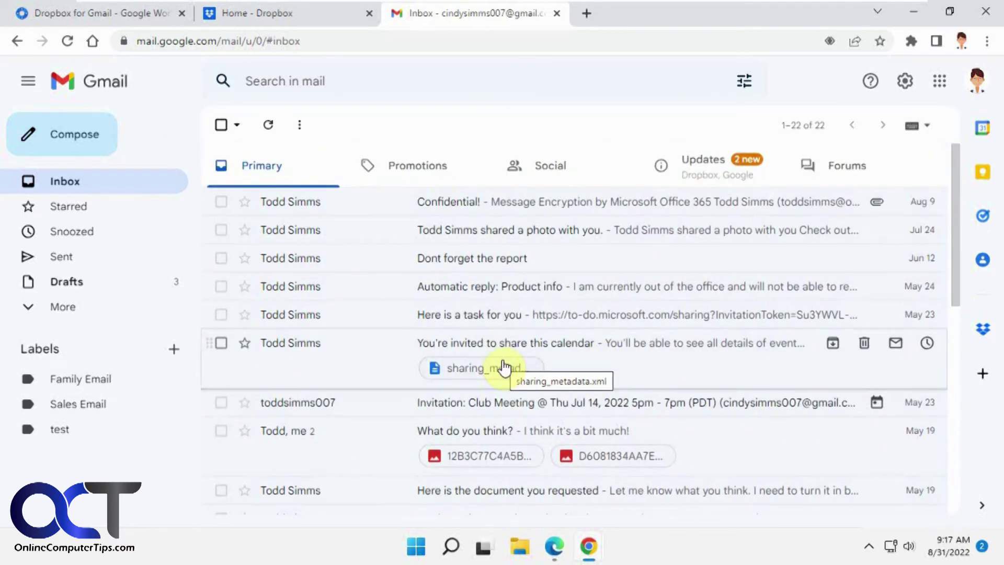
pyautogui.click(589, 353)
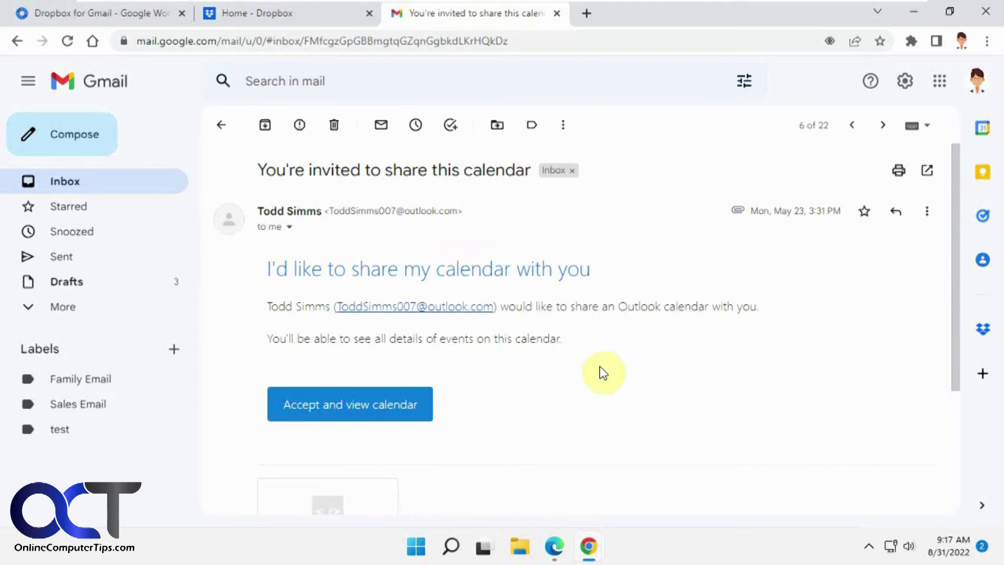
# Step: Save the sharing_metadata.xml attachment to Dropbox Project Files and check the Dropbox home page
pyautogui.scroll(-3, 604, 372)
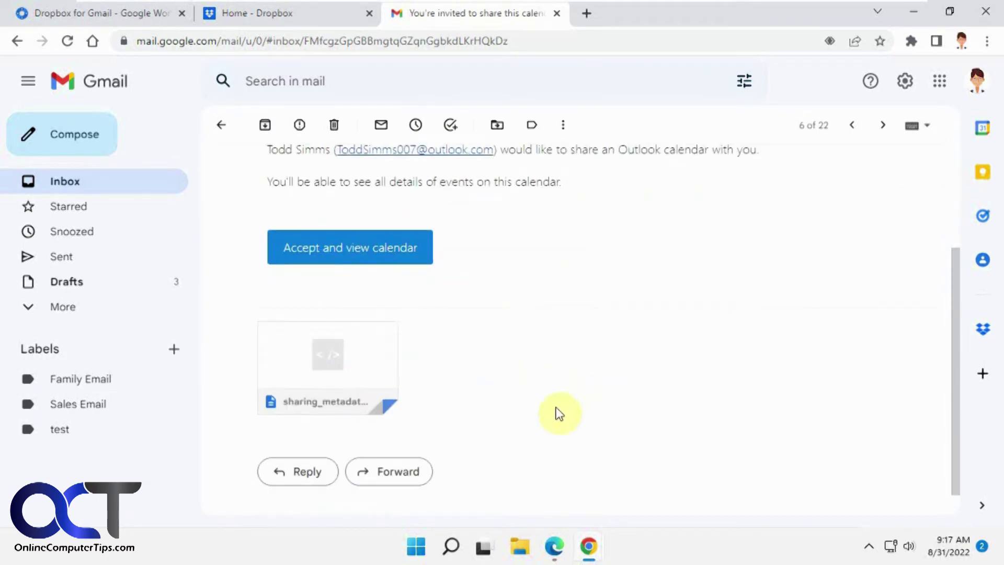
pyautogui.moveTo(337, 405)
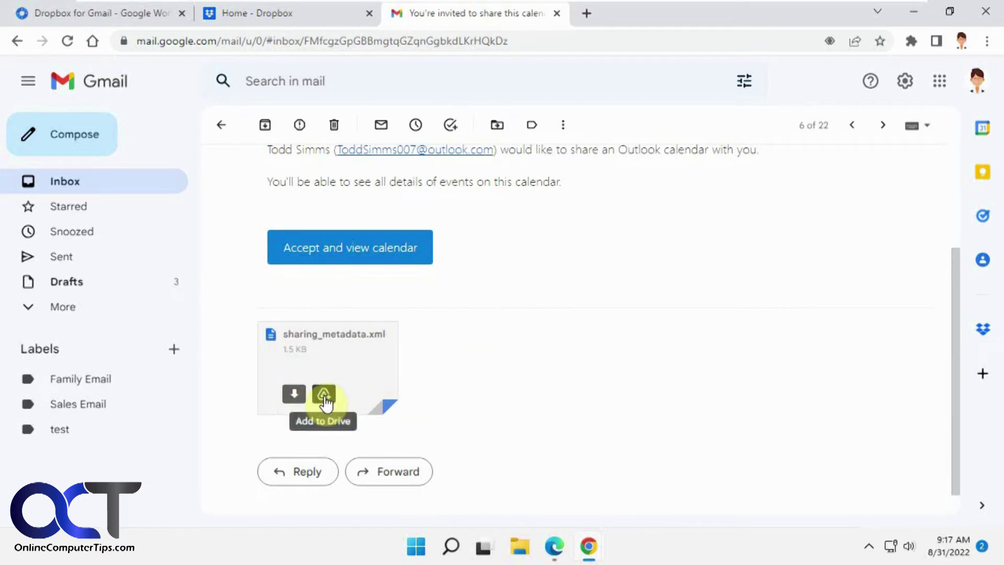
pyautogui.scroll(1, 959, 340)
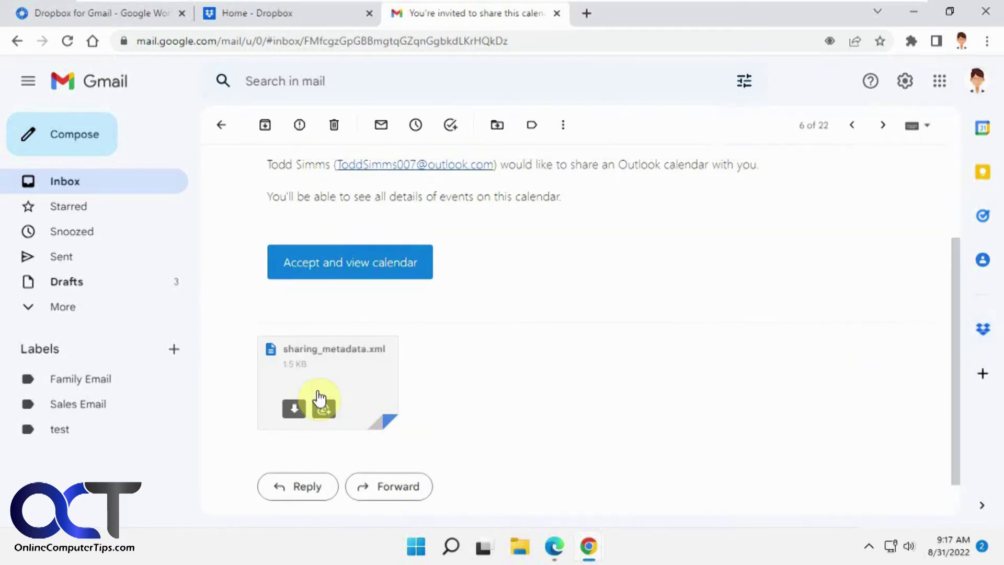
pyautogui.click(980, 340)
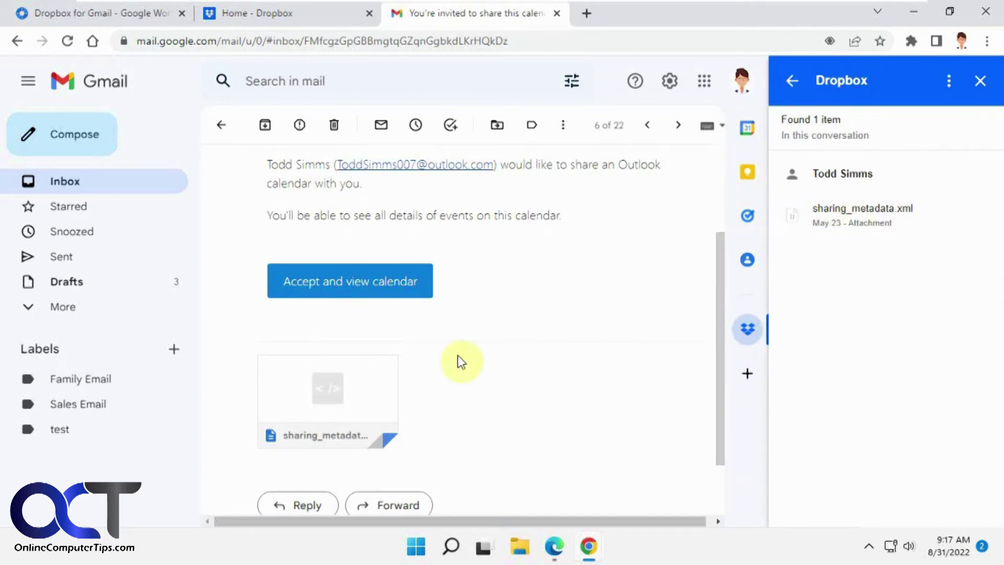
pyautogui.click(872, 225)
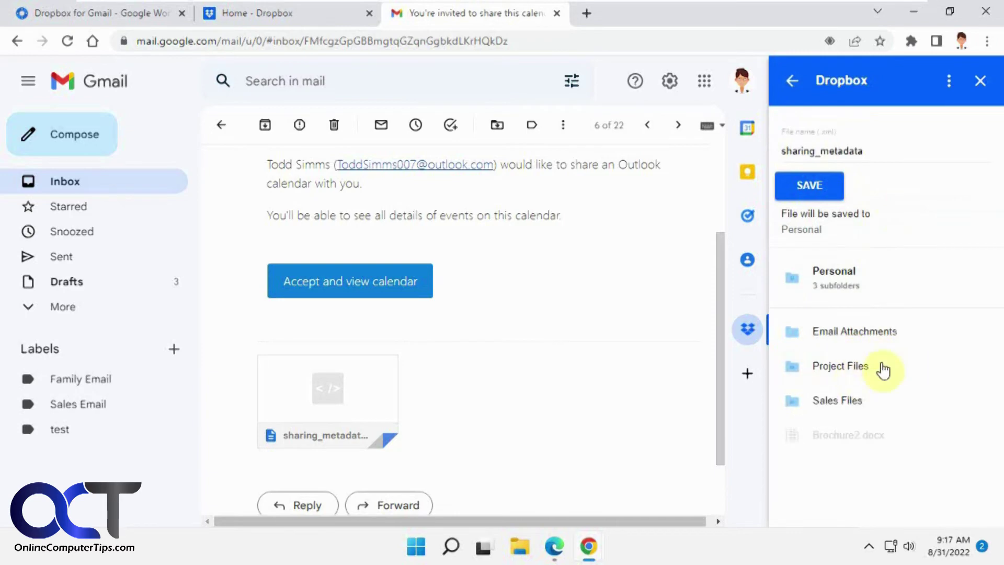
pyautogui.click(855, 374)
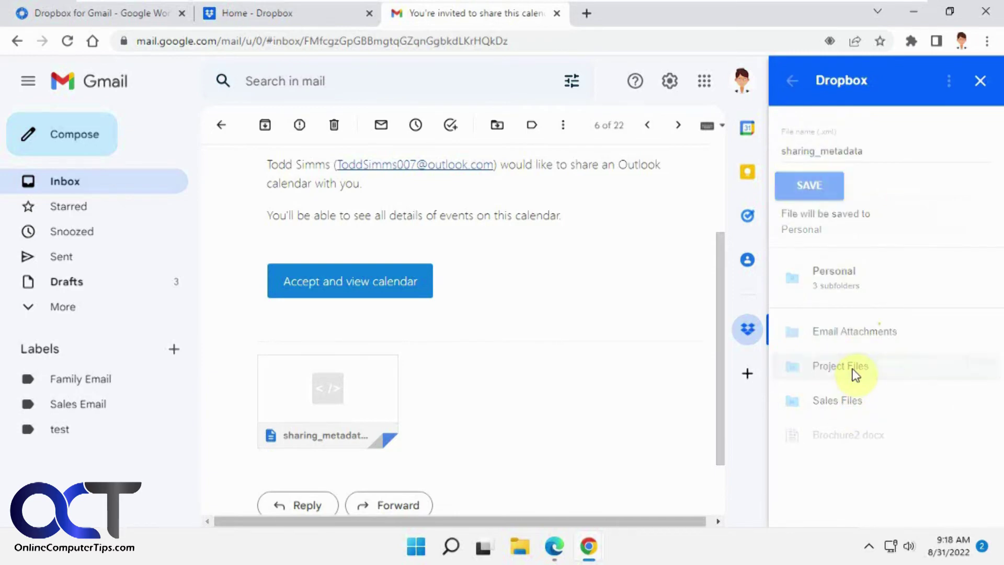
pyautogui.click(822, 188)
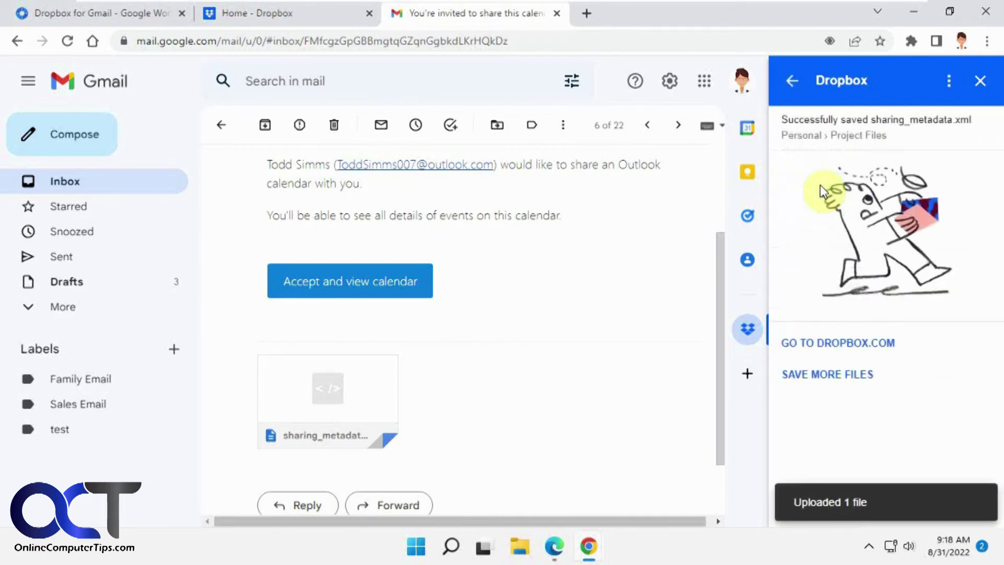
pyautogui.click(980, 80)
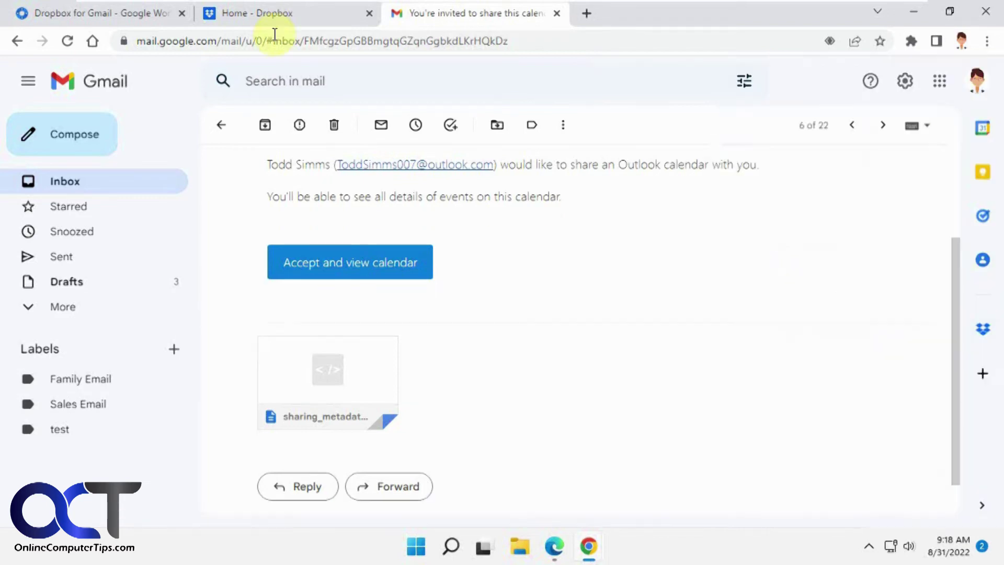
pyautogui.click(266, 16)
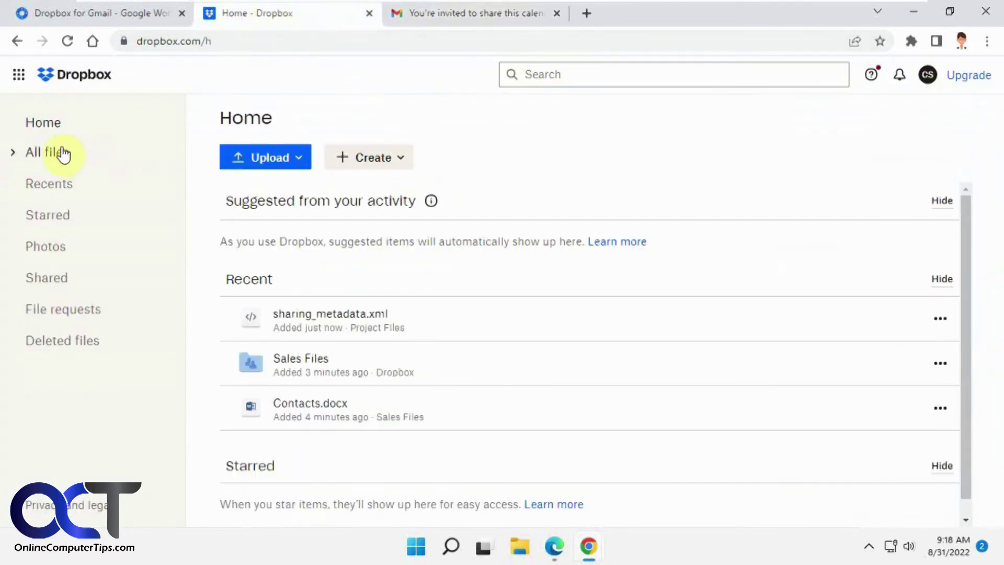
# Step: Confirm sharing_metadata.xml sits in Dropbox's Project Files folder beside Writeup.docx, then return to the calendar-invite email
pyautogui.click(49, 125)
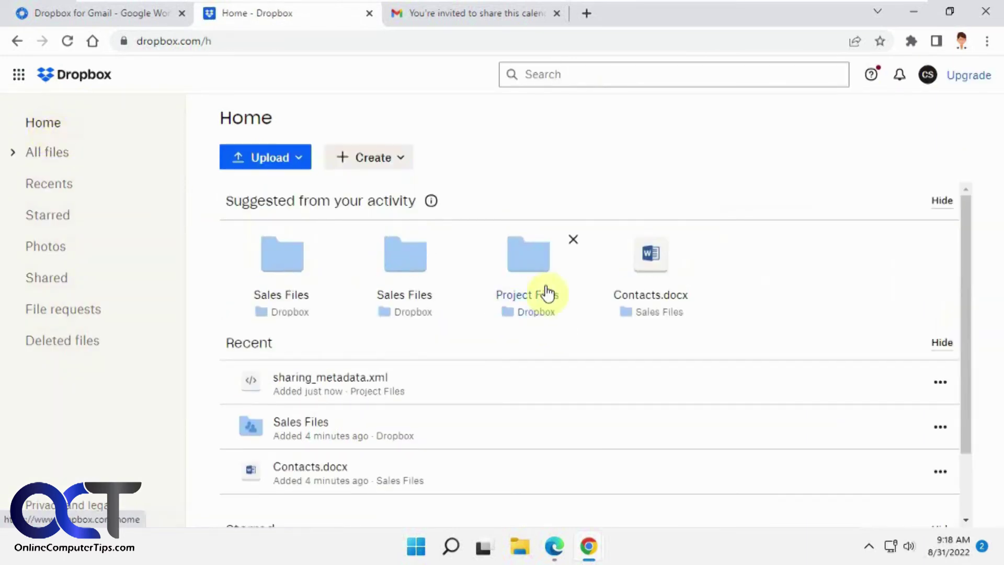
pyautogui.click(537, 276)
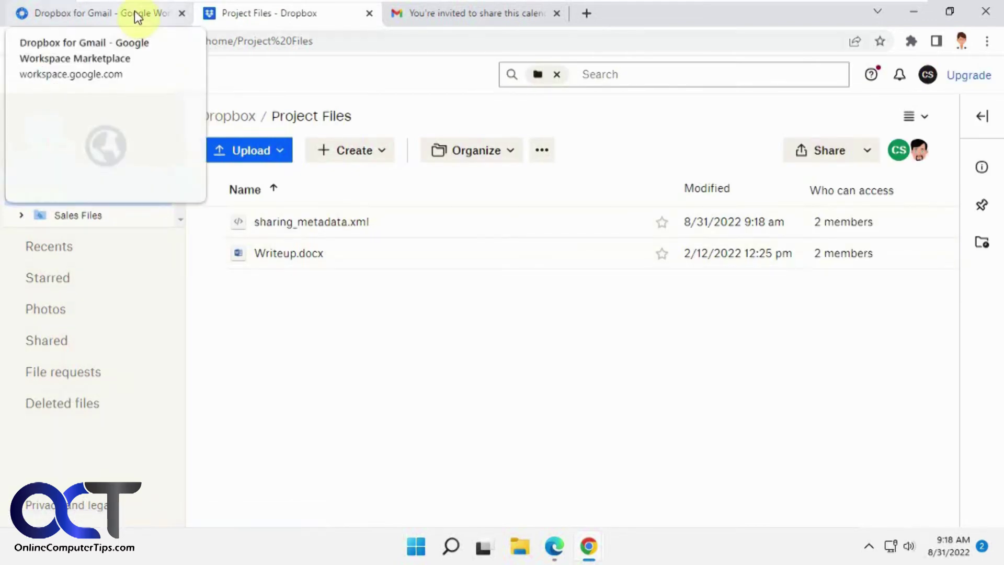
pyautogui.click(424, 16)
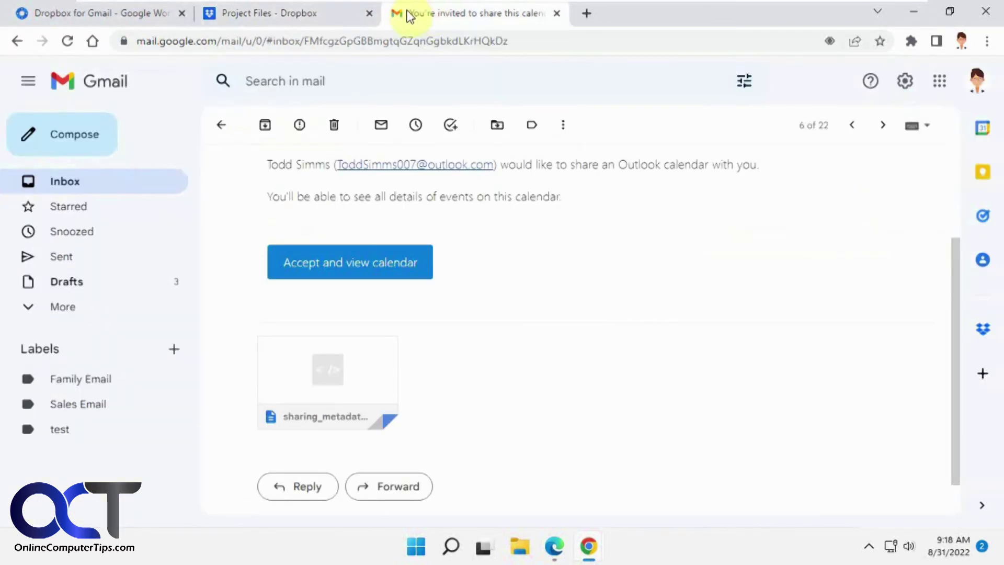
# Step: Open the 'What do you think?' email and expand its earlier message to show the table and photo
pyautogui.click(68, 182)
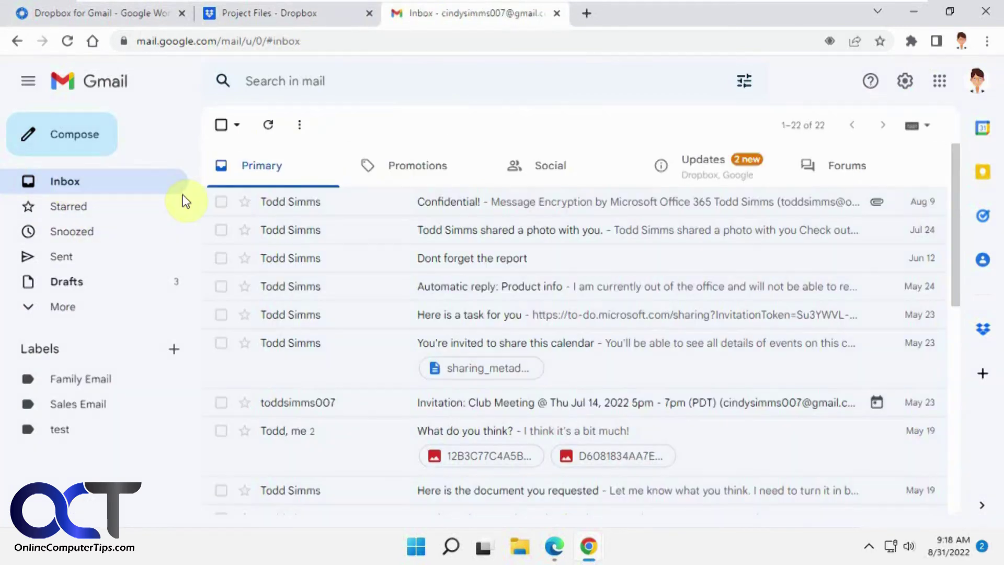
pyautogui.click(717, 432)
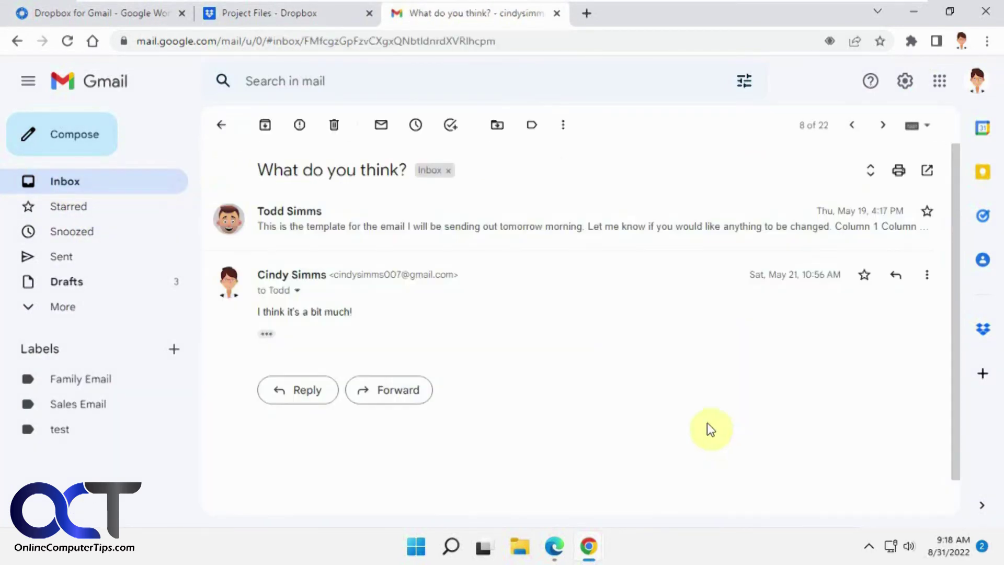
pyautogui.click(553, 228)
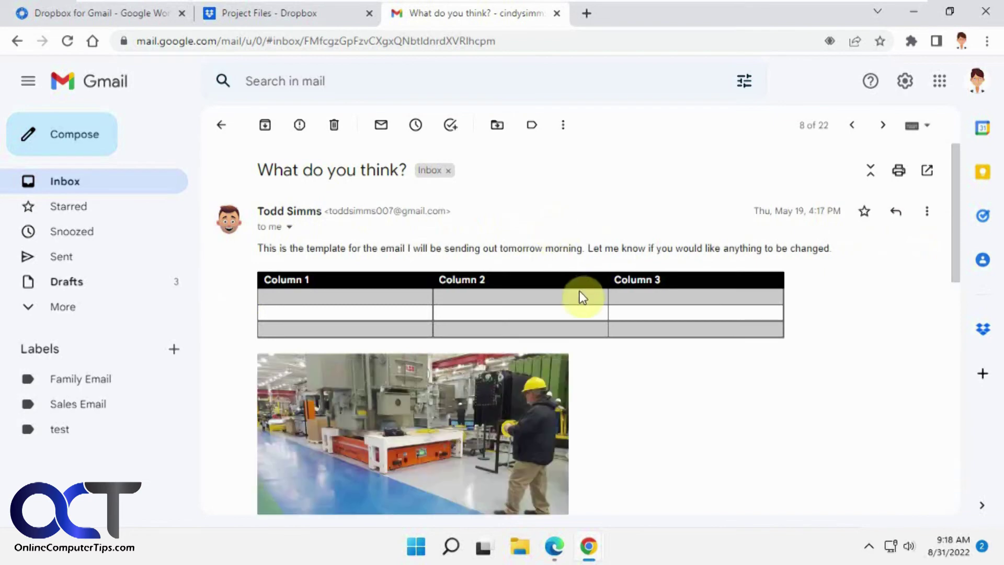
pyautogui.scroll(-2, 578, 296)
pyautogui.scroll(-3, 581, 296)
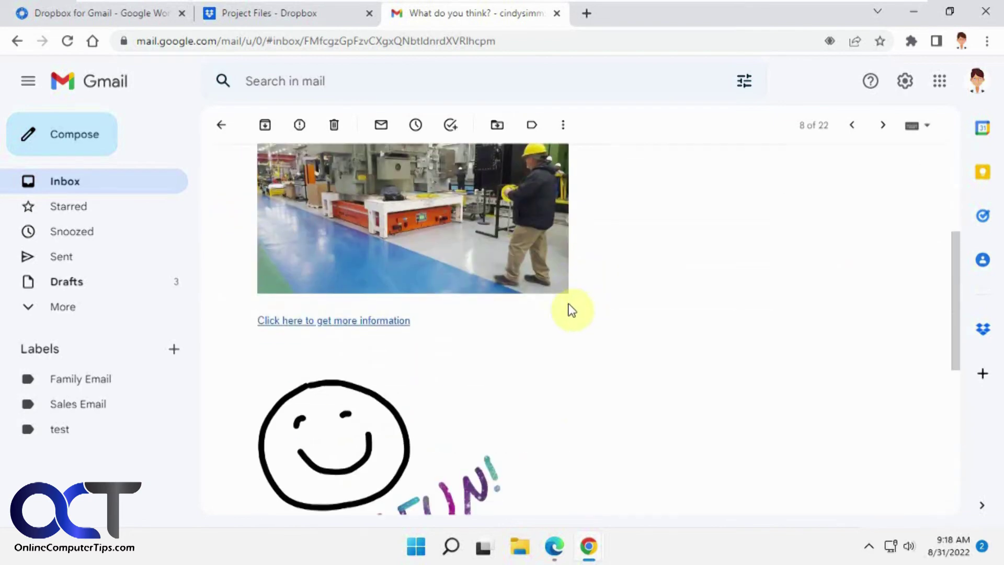
pyautogui.moveTo(437, 234)
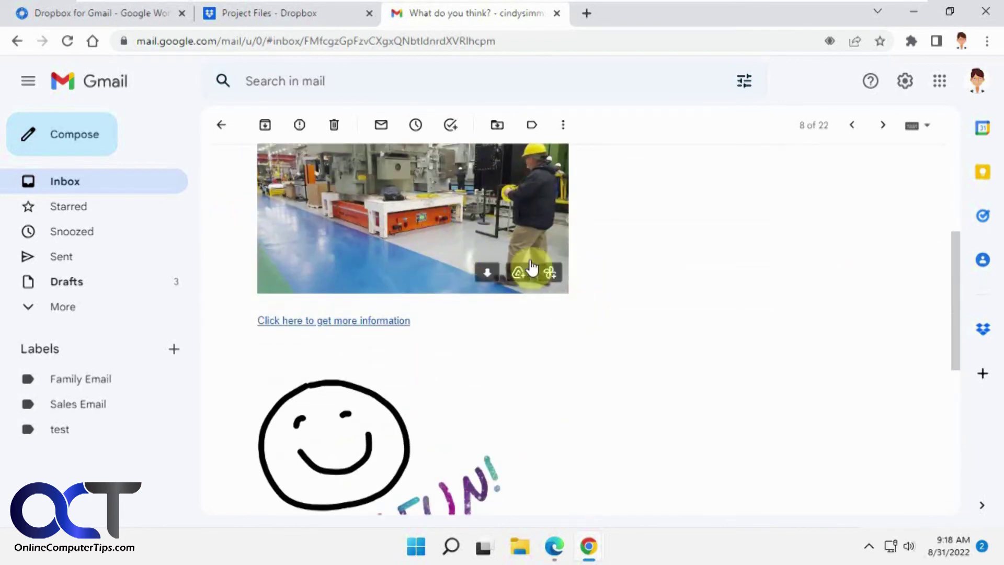
# Step: Use the Dropbox add-on to save the first PNG image attachment into Project Files
pyautogui.click(983, 329)
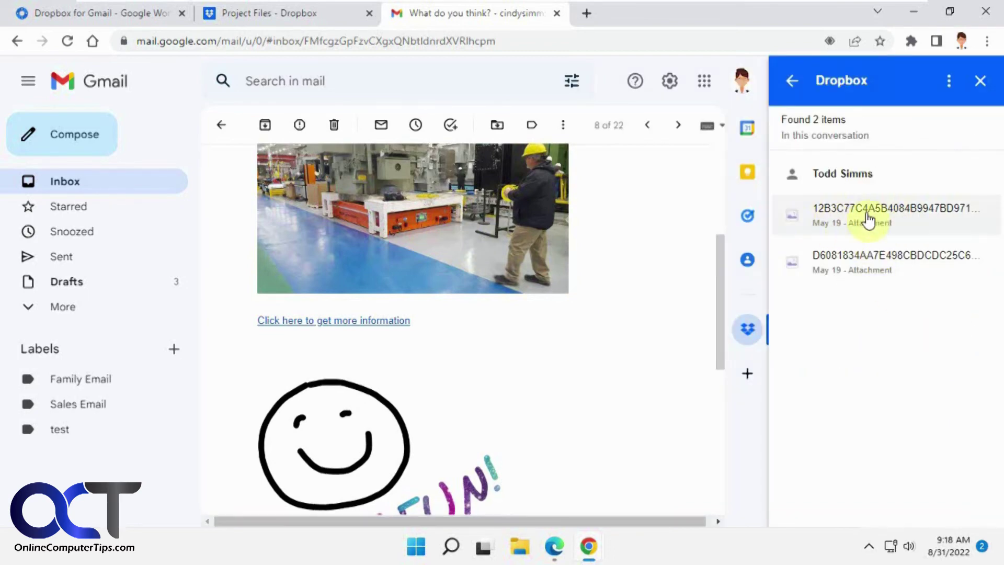
pyautogui.moveTo(386, 201)
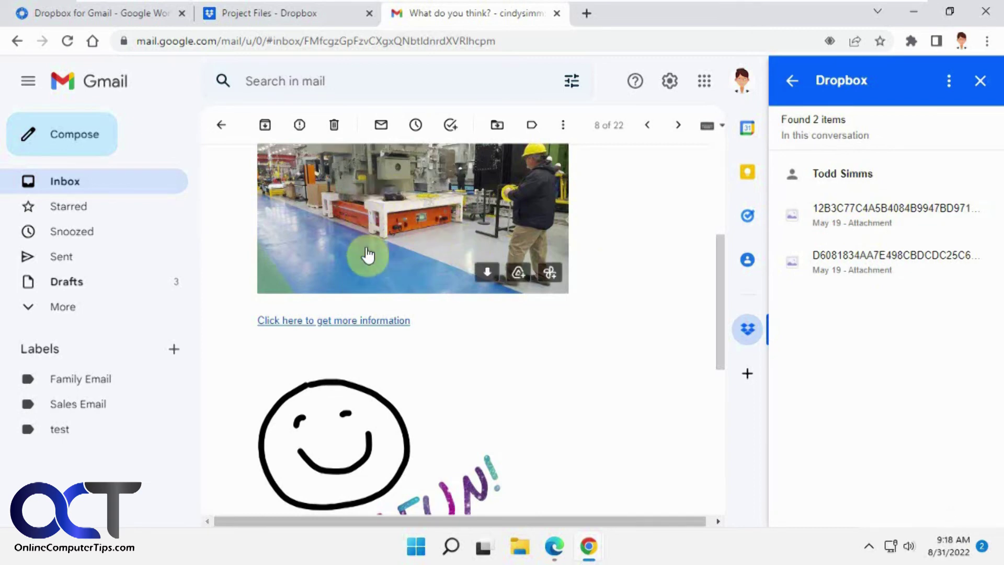
pyautogui.moveTo(441, 242)
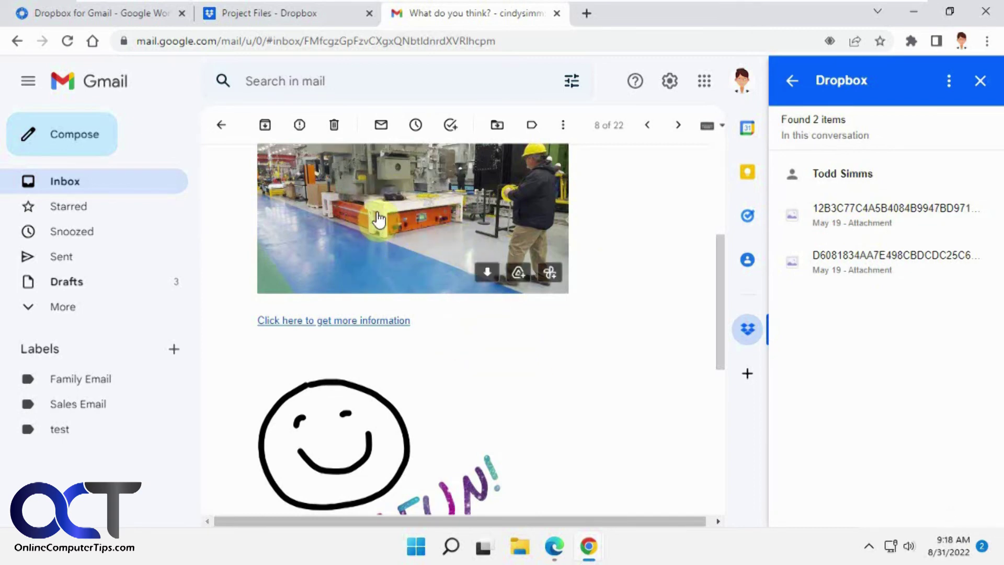
pyautogui.click(915, 219)
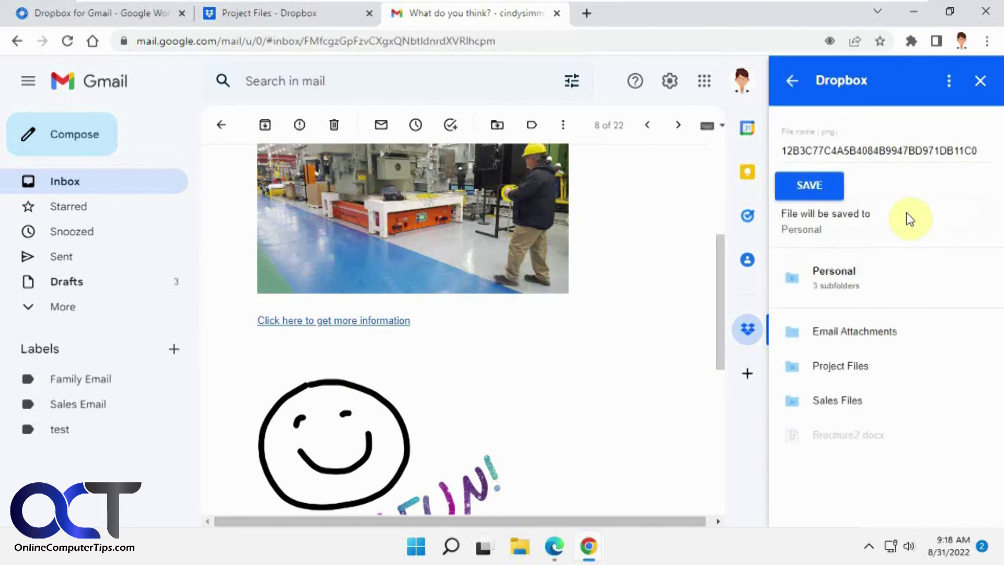
pyautogui.click(854, 368)
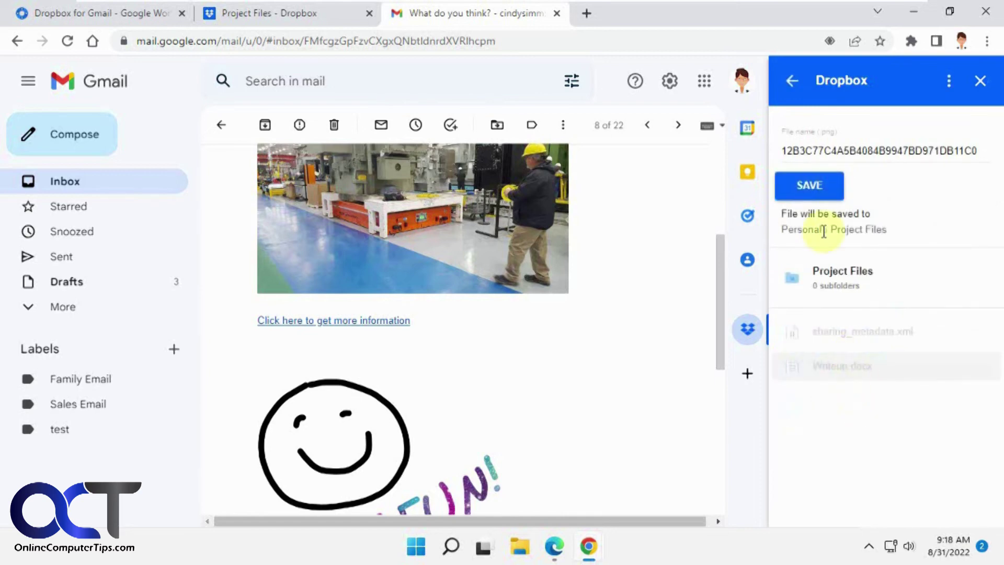
pyautogui.click(811, 190)
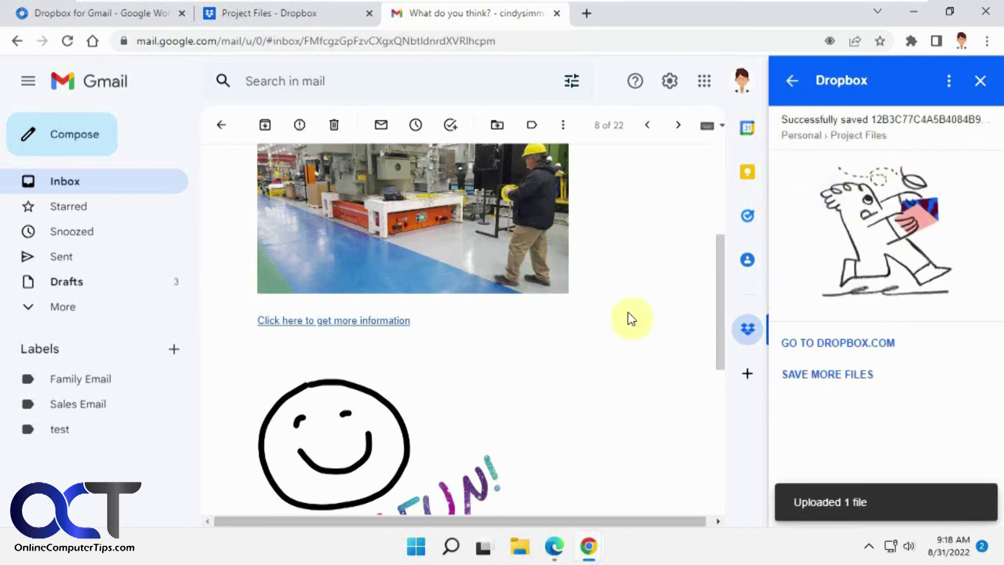
pyautogui.click(295, 17)
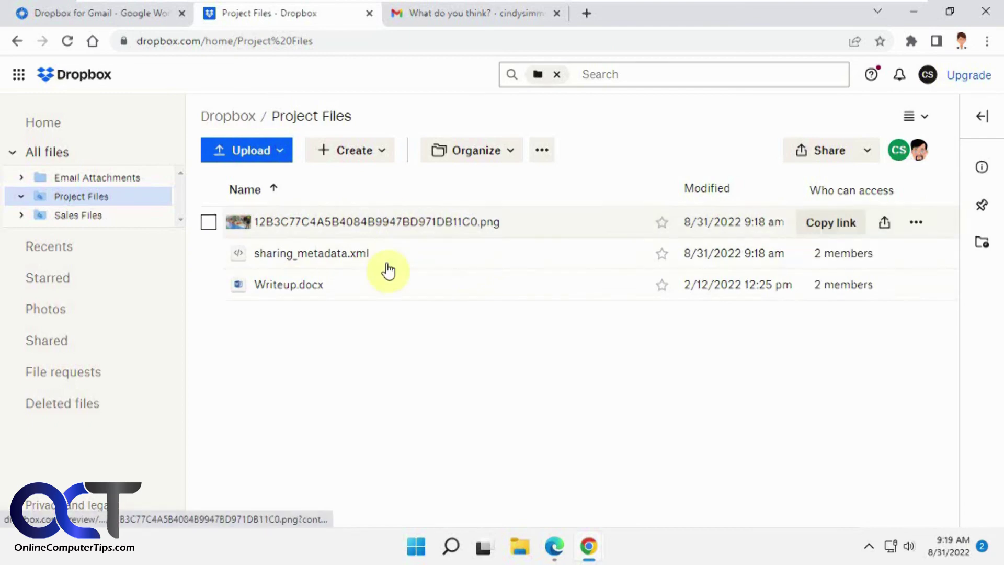
# Step: Go back to the 'What do you think?' email in Gmail and close the Dropbox add-on panel
pyautogui.click(437, 16)
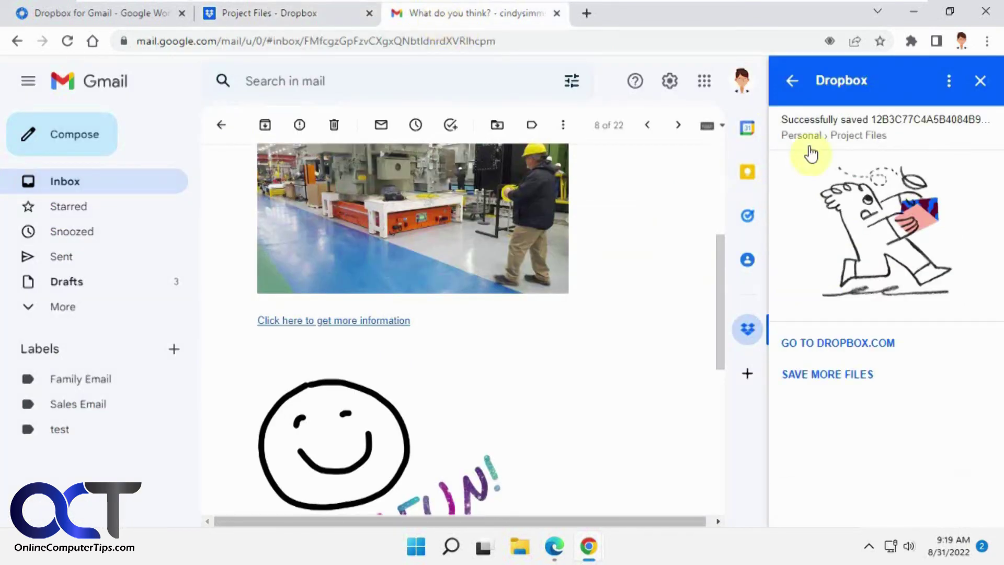
pyautogui.click(980, 80)
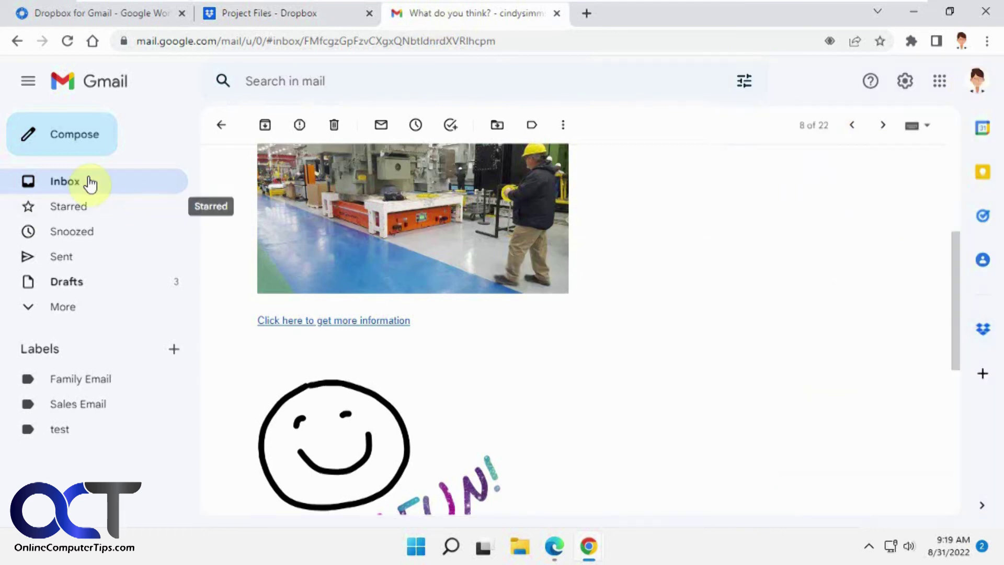
# Step: From the inbox, start a new message to find the Add Dropbox files option, then discard it
pyautogui.click(64, 182)
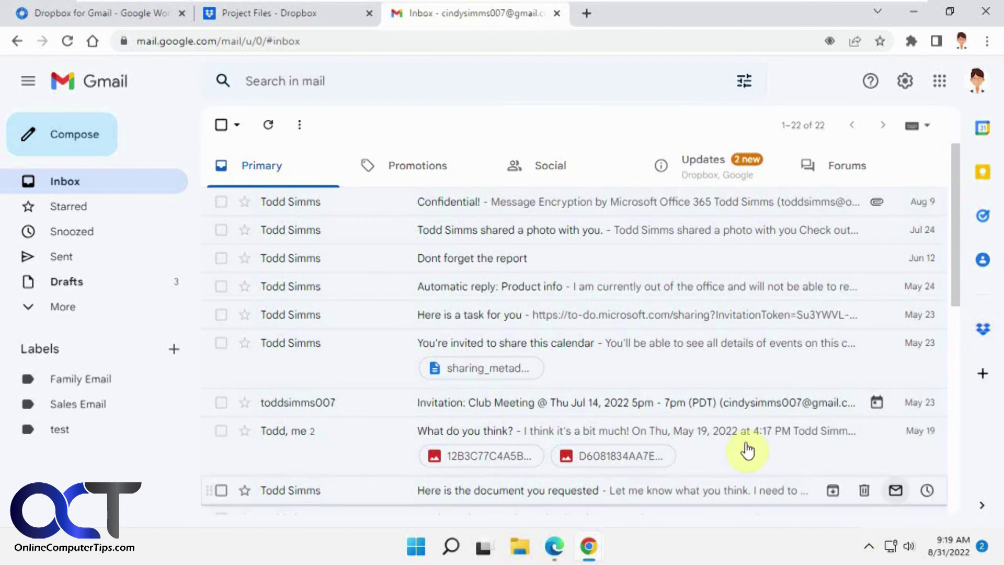
pyautogui.click(67, 139)
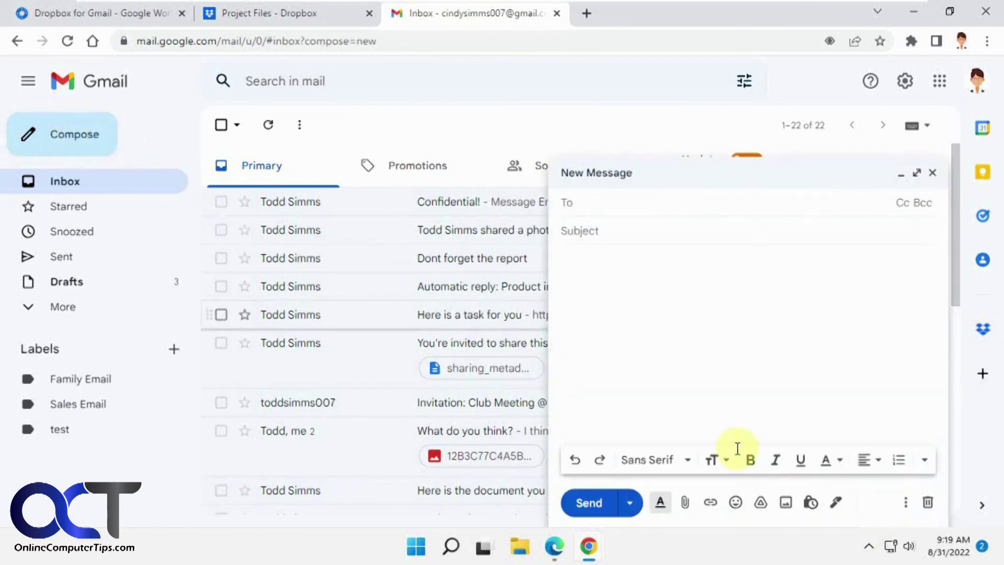
pyautogui.click(904, 503)
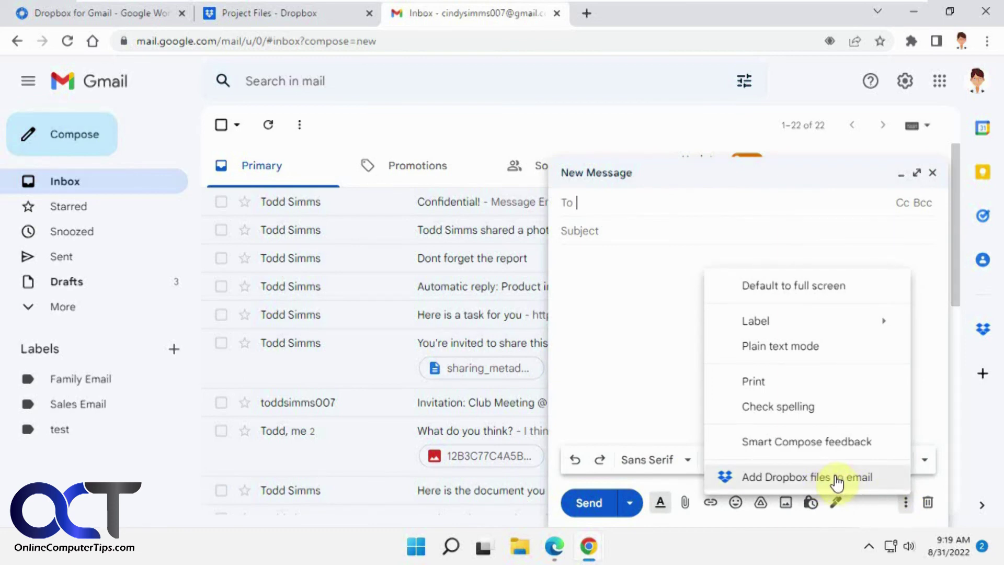
pyautogui.click(933, 173)
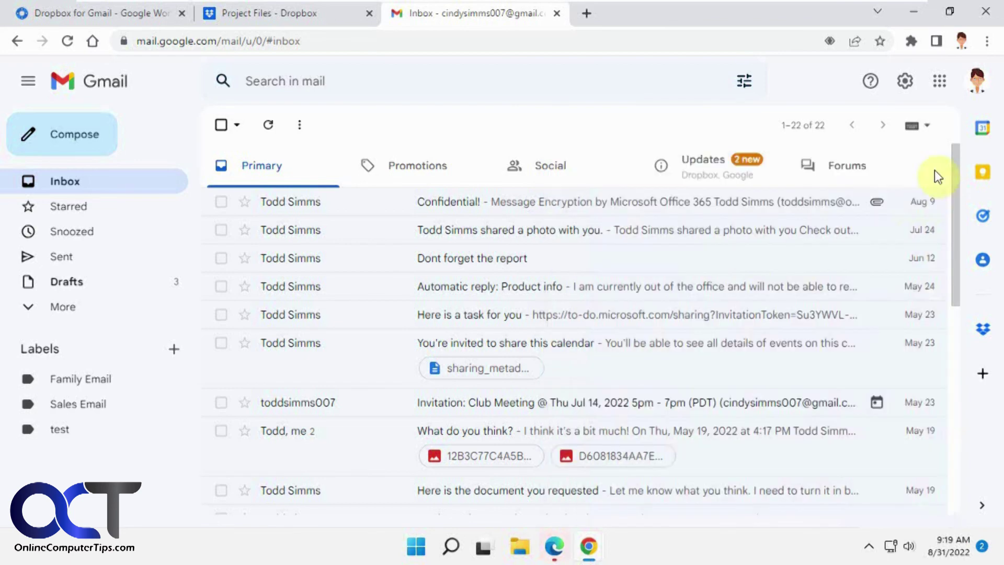
# Step: Open the 'You're invited to share this calendar' email with the Dropbox panel showing sharing_metadata.xml saved
pyautogui.click(605, 366)
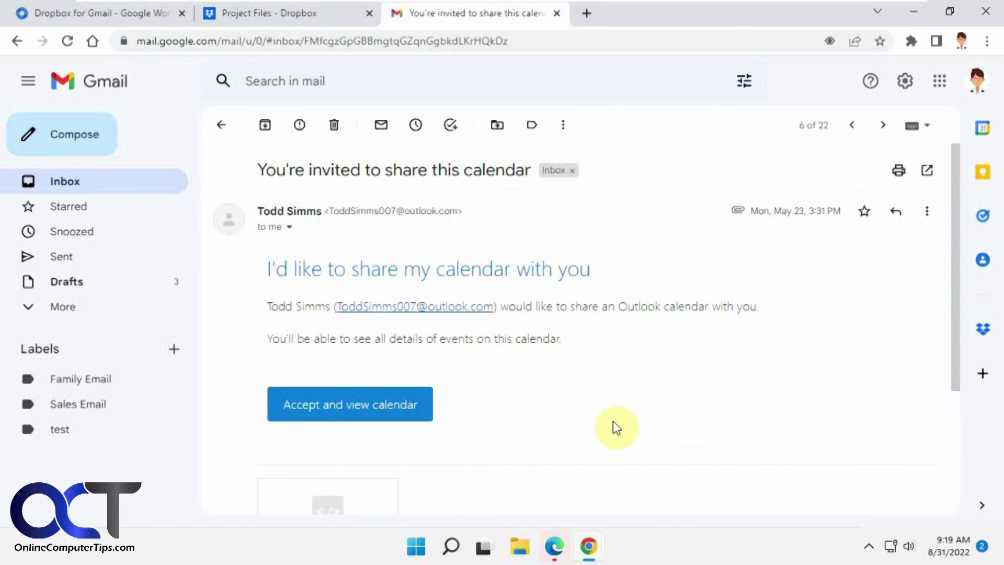
pyautogui.scroll(-2, 609, 426)
pyautogui.click(981, 332)
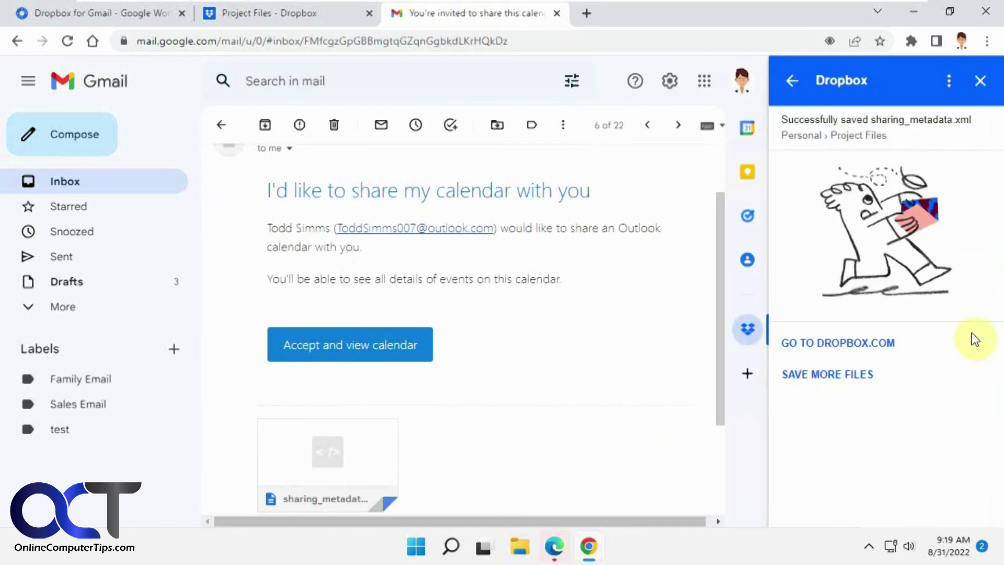
pyautogui.moveTo(327, 476)
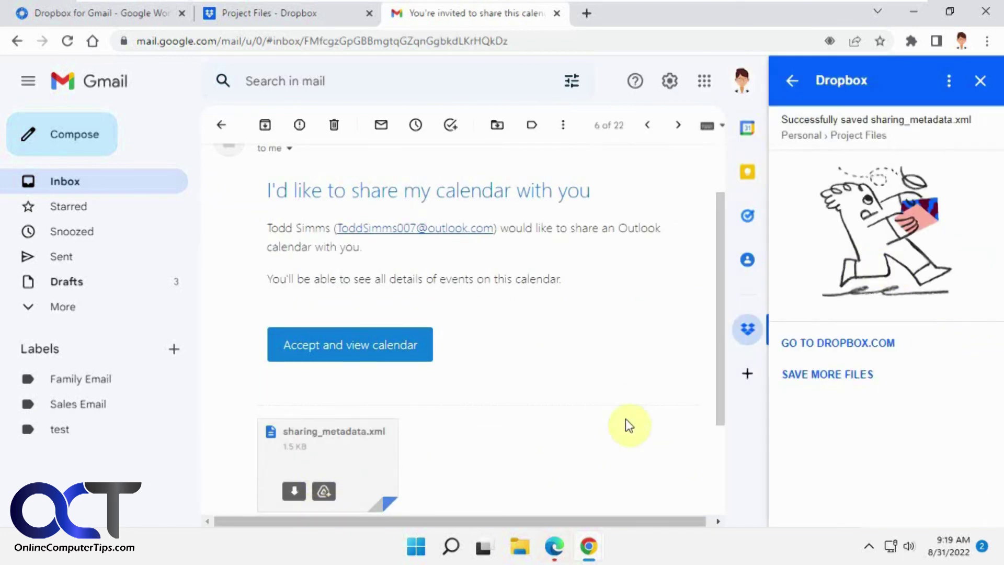